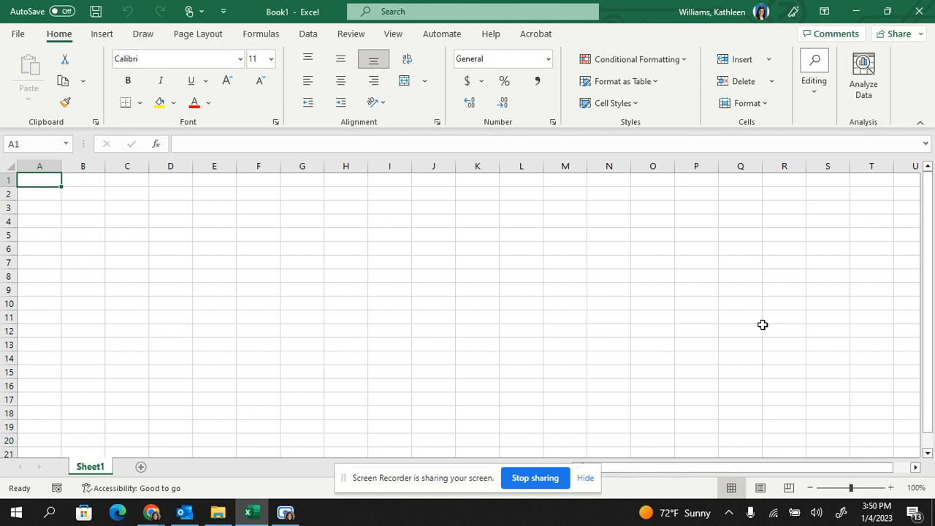
- Open the full template gallery for new workbooks and enter "expense report" in the online template search
click(18, 35)
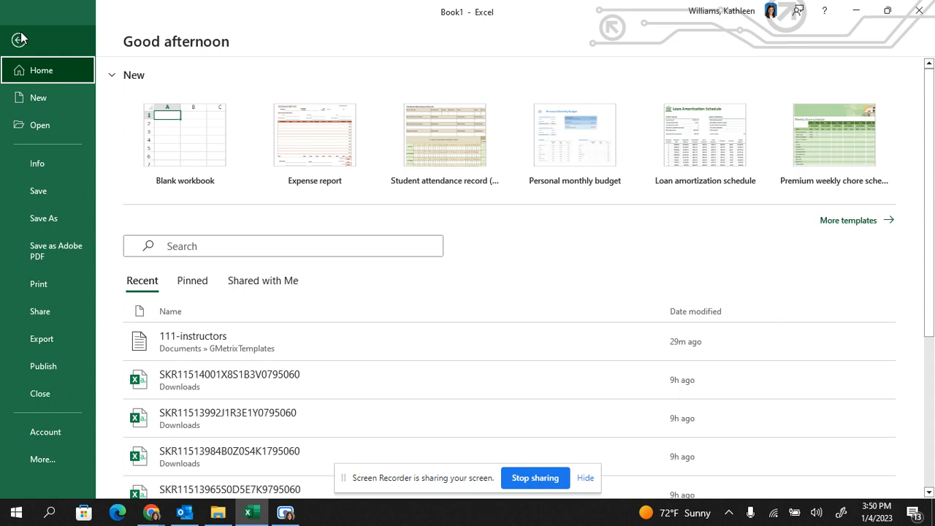
click(20, 38)
click(19, 35)
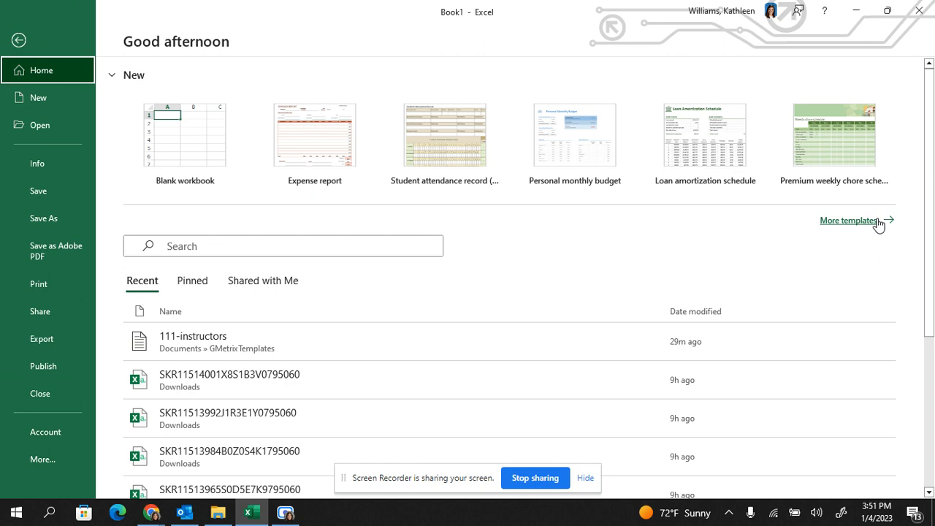
click(835, 221)
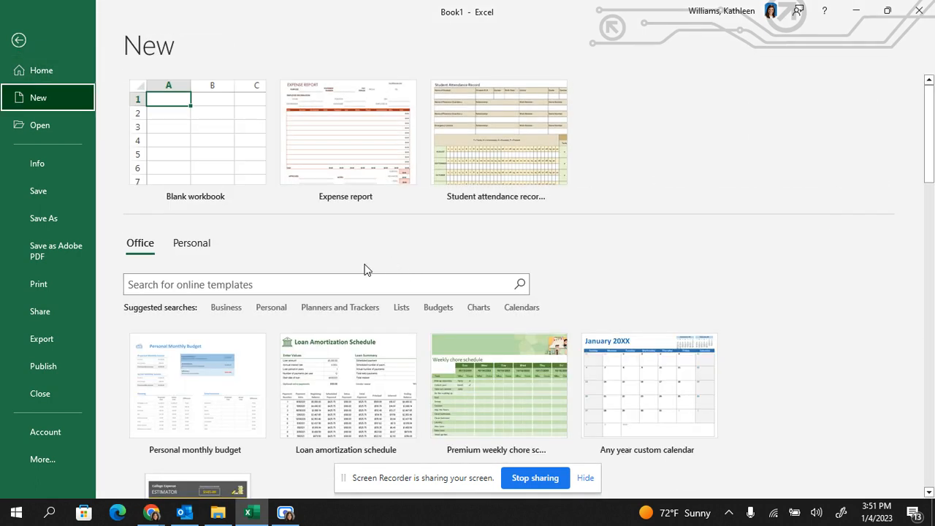
click(307, 283)
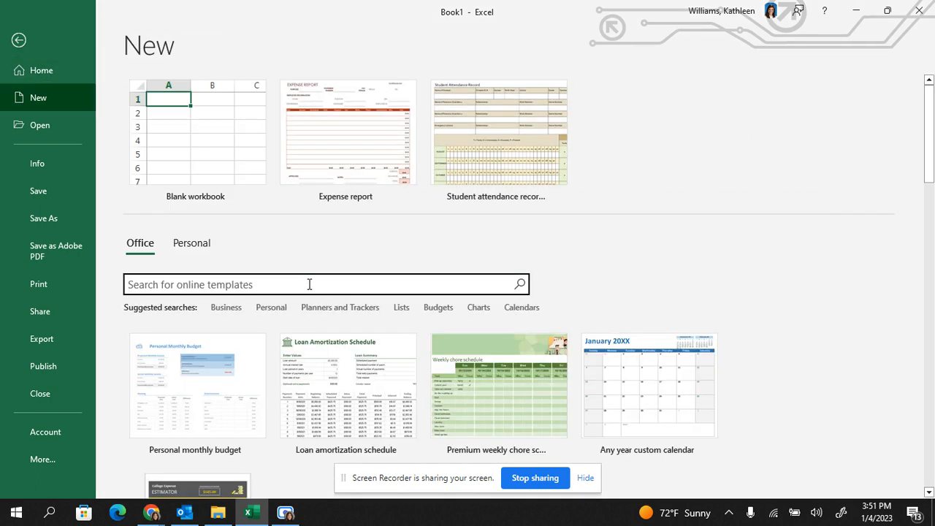
text(expense report)
- Create a new workbook from the Expense report template
scroll(309, 284, down, 10)
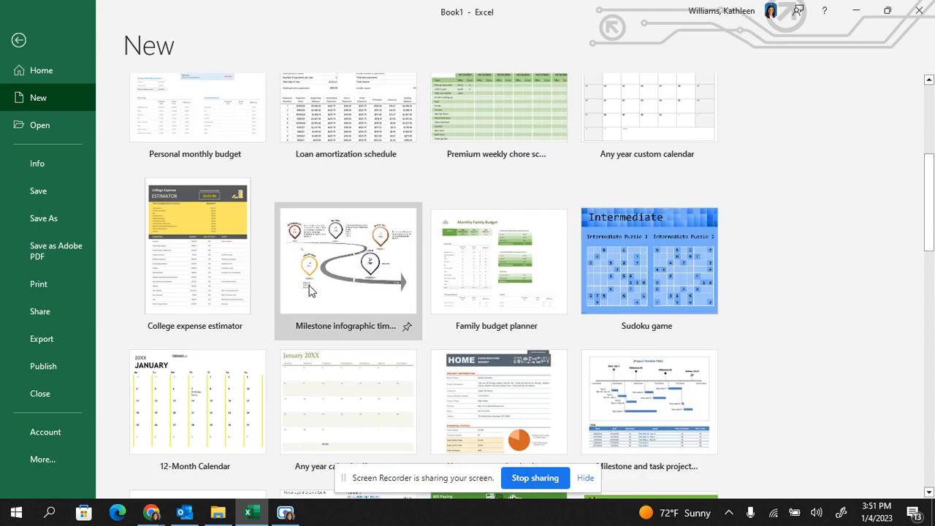
scroll(309, 287, down, 4)
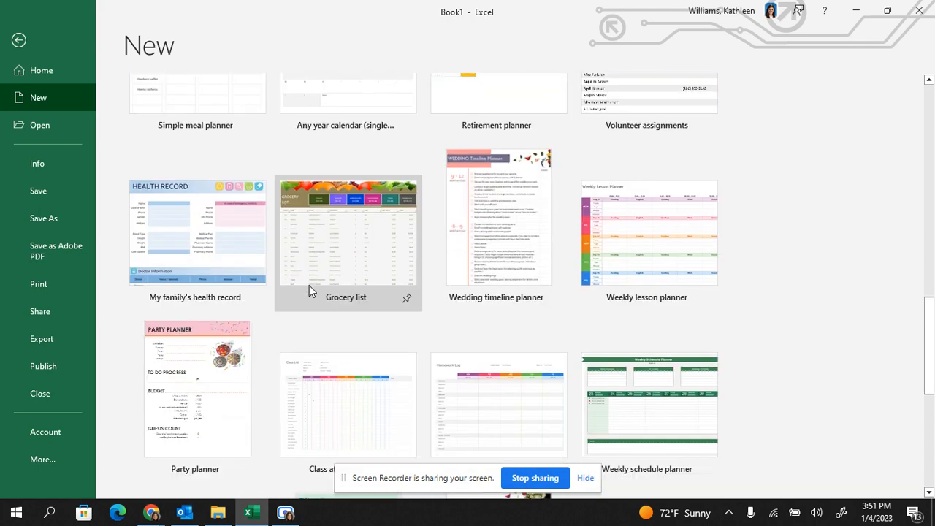
scroll(309, 291, up, 15)
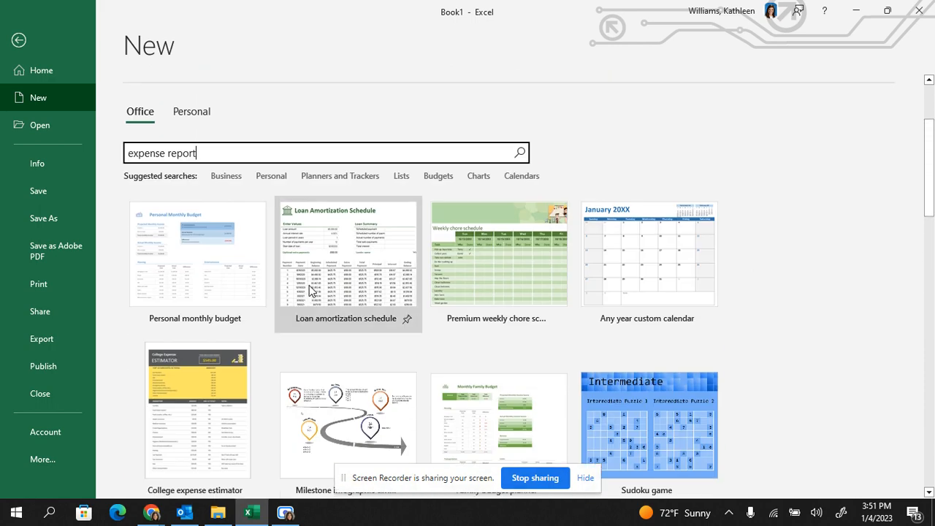
click(358, 149)
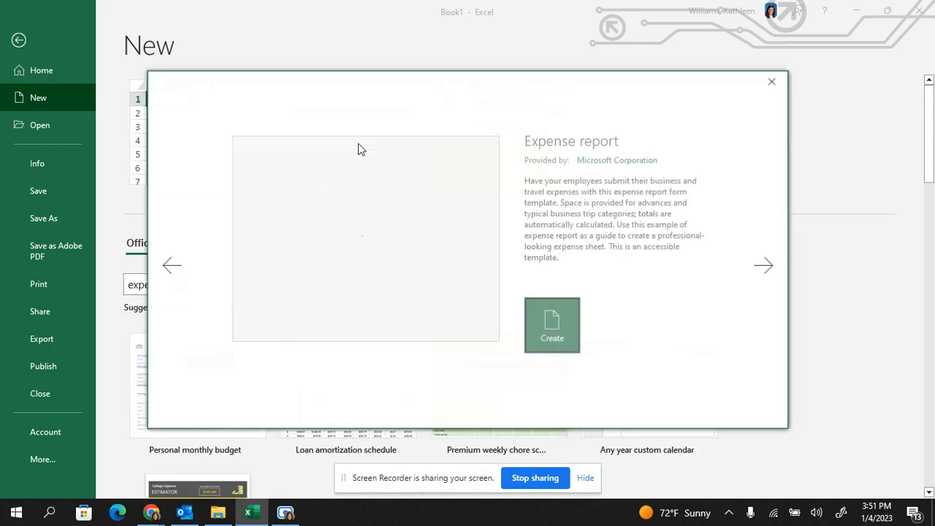
click(550, 327)
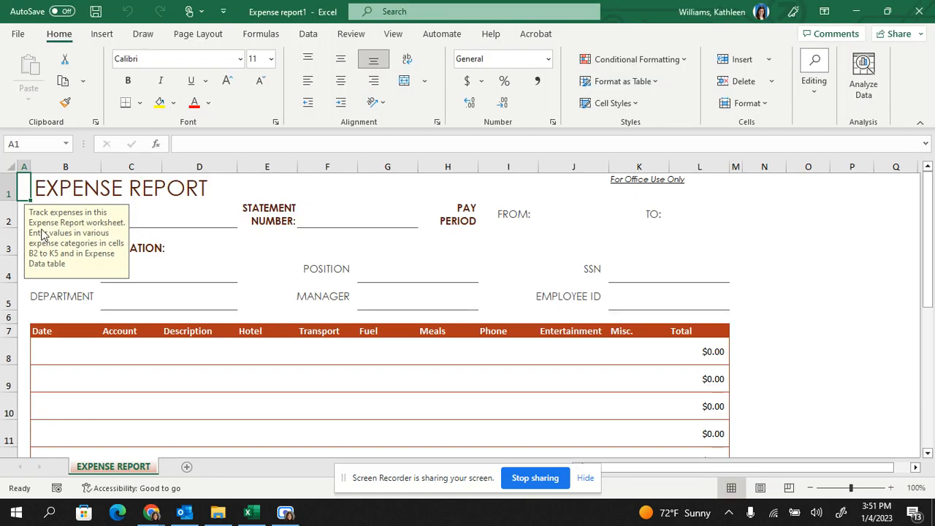
- Look over the expense report form and inspect the formula in the first row's Total cell, L8
scroll(314, 354, down, 7)
scroll(314, 354, up, 3)
scroll(314, 354, down, 2)
scroll(313, 351, up, 6)
click(257, 222)
click(712, 348)
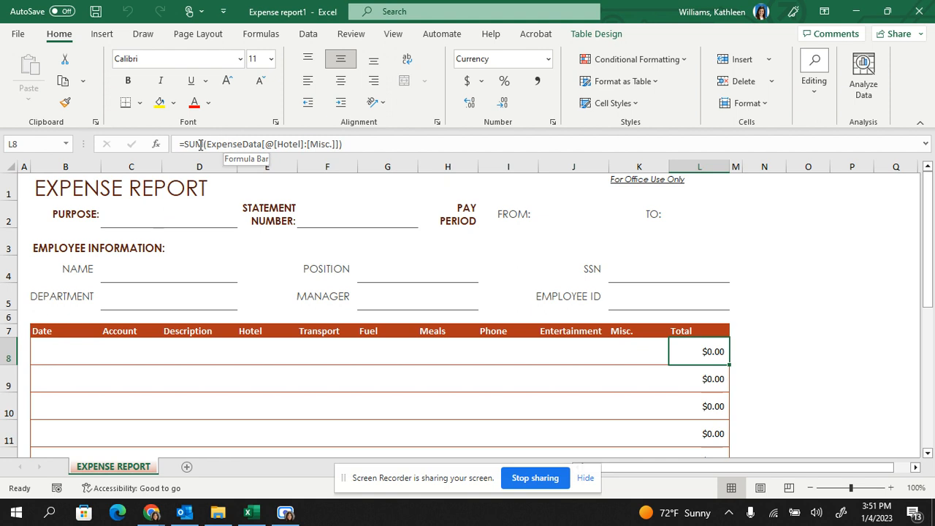
- Try the first expense row with 500 for Hotel and 25 for Phone, and clear its Hotel to Entertainment cells
click(254, 356)
text(500)
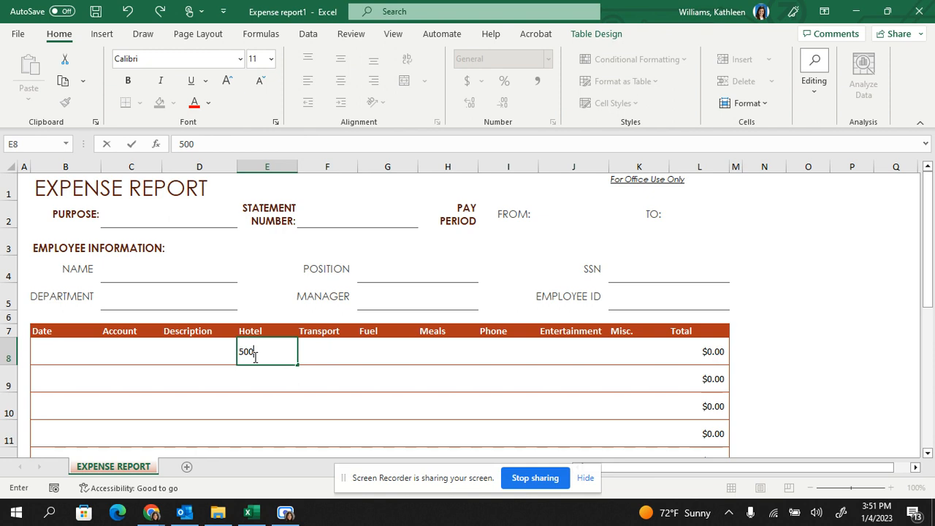
key(Return)
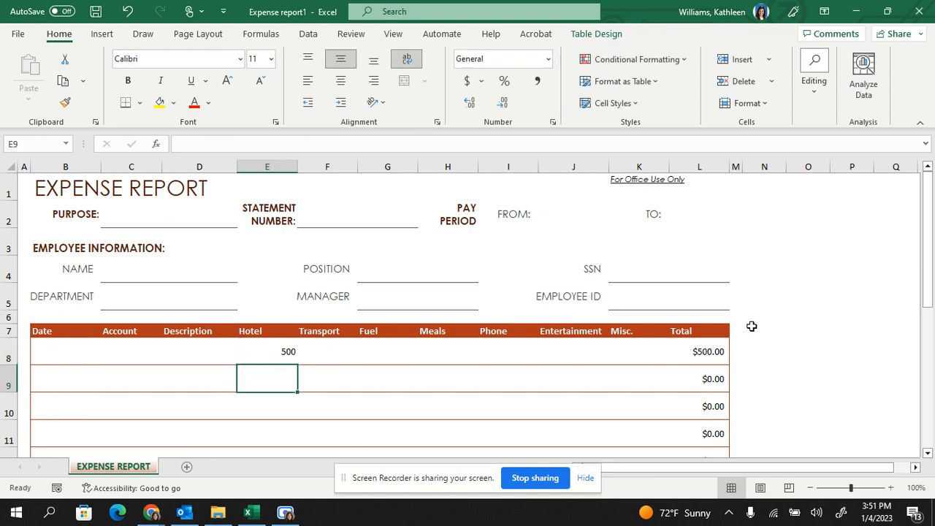
click(489, 357)
text(25)
key(Return)
drag(271, 351, 600, 351)
key(Delete)
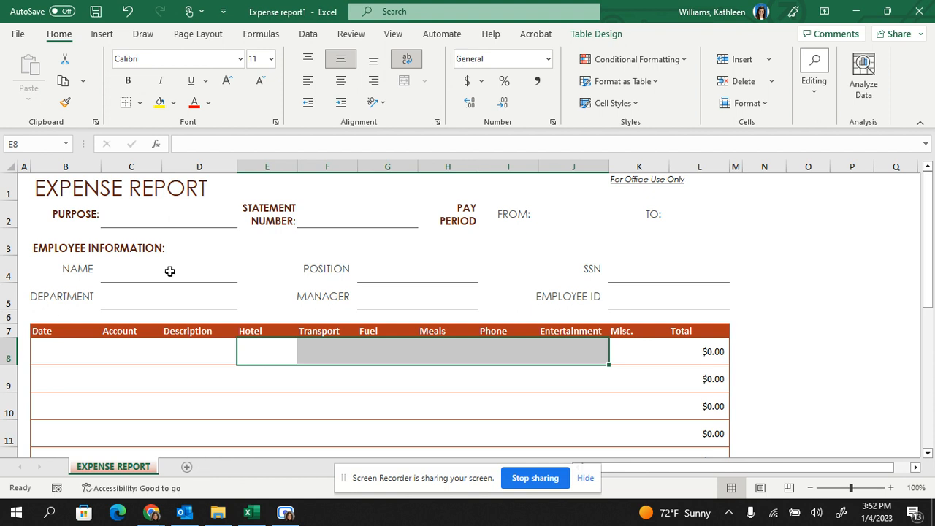
- Add a new blank worksheet after the EXPENSE REPORT sheet
click(103, 34)
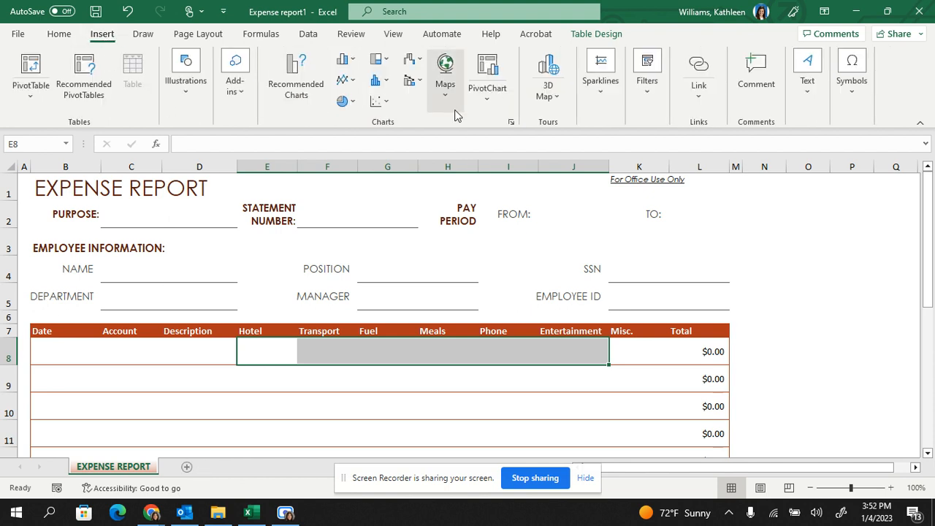
click(59, 34)
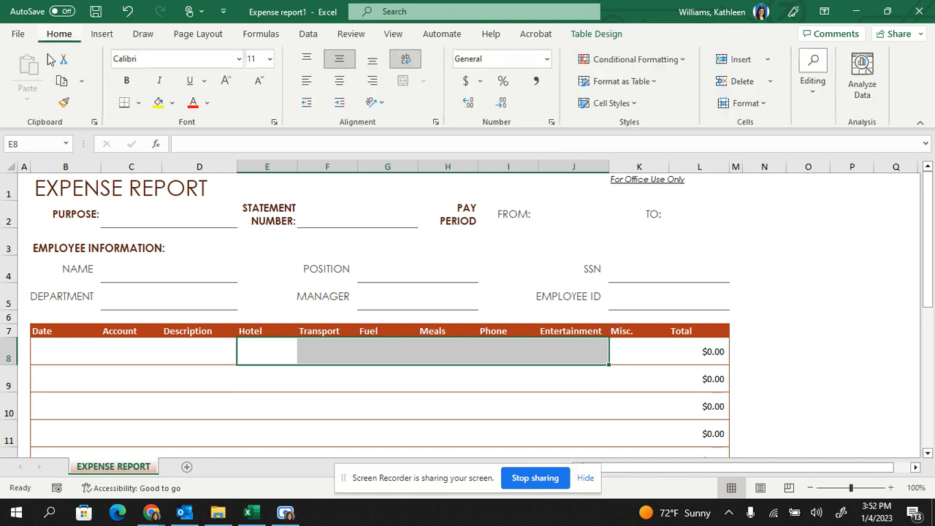
click(771, 62)
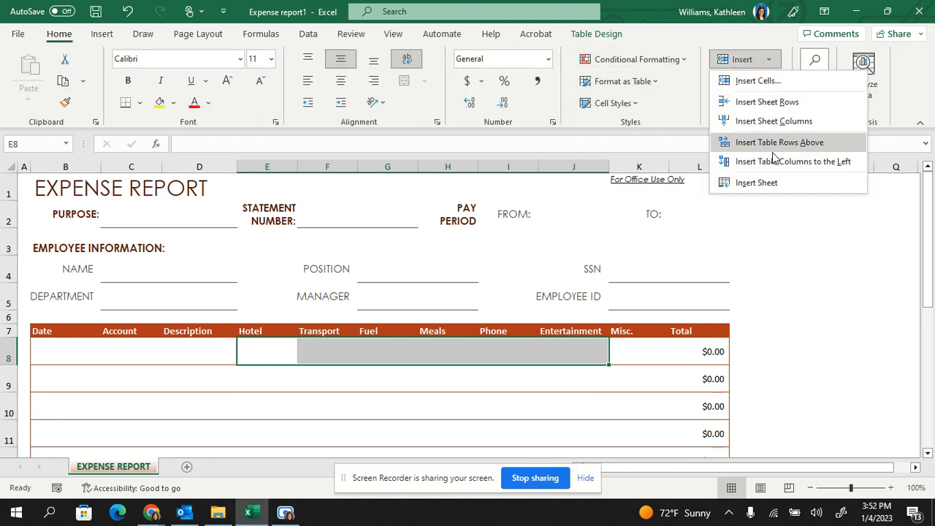
click(186, 472)
click(187, 471)
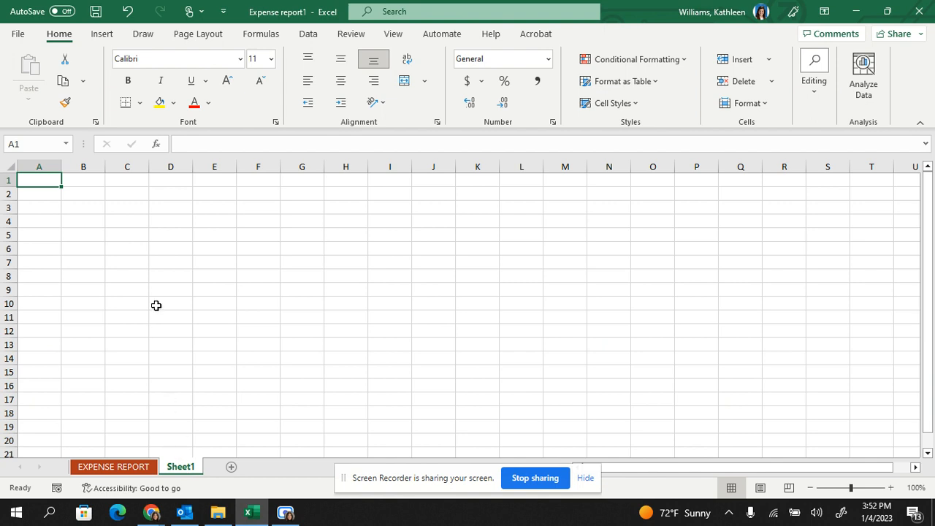
- Rename the new blank worksheet as Class
double_click(181, 467)
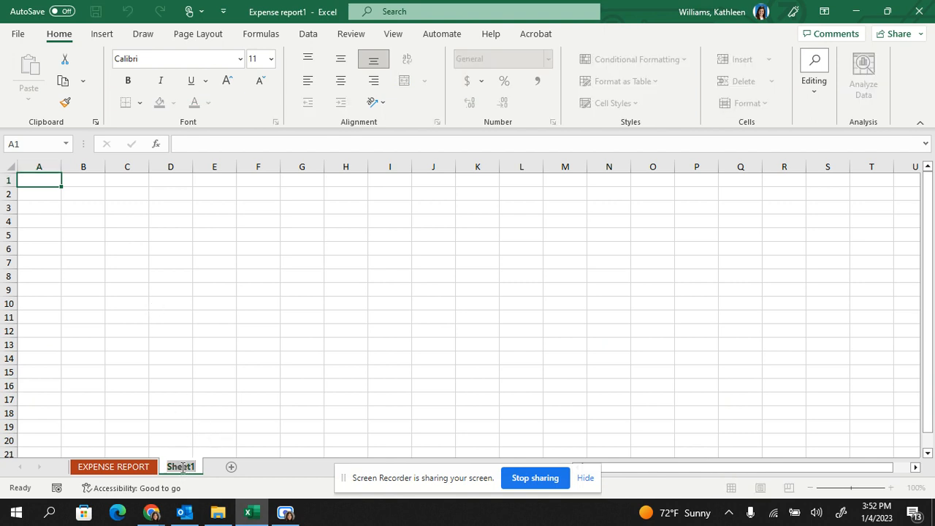
click(170, 424)
right_click(176, 468)
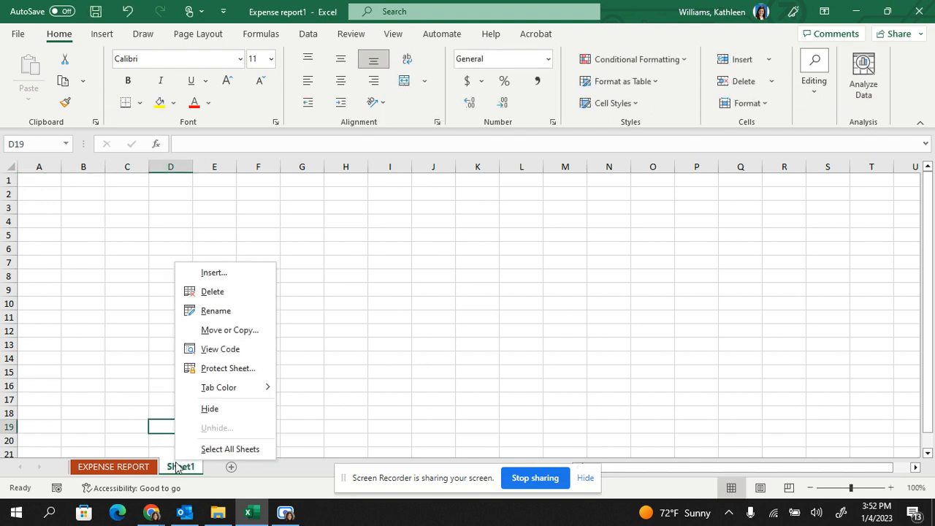
click(215, 310)
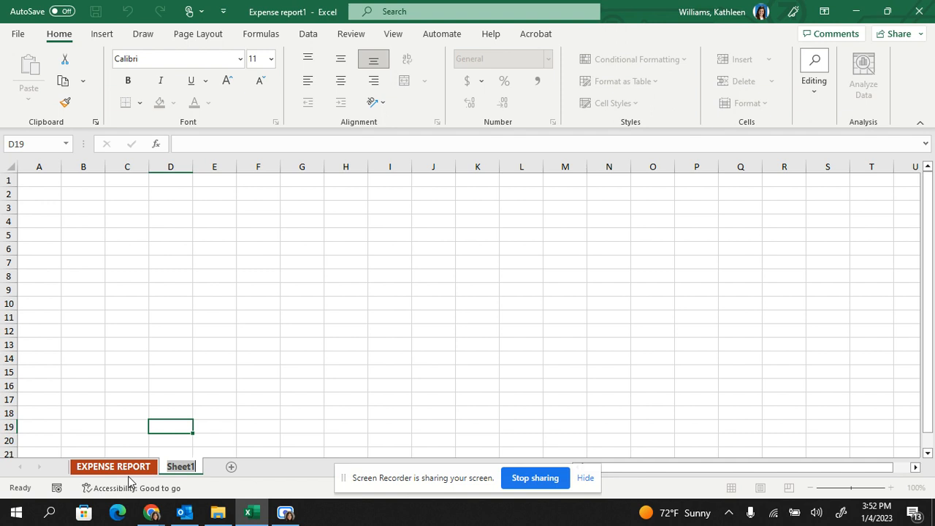
text(Class)
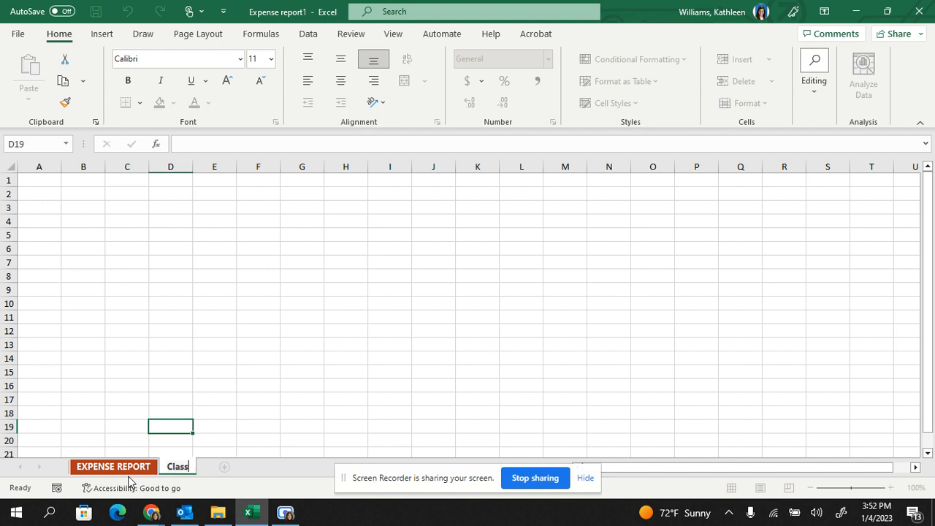
key(Return)
click(135, 417)
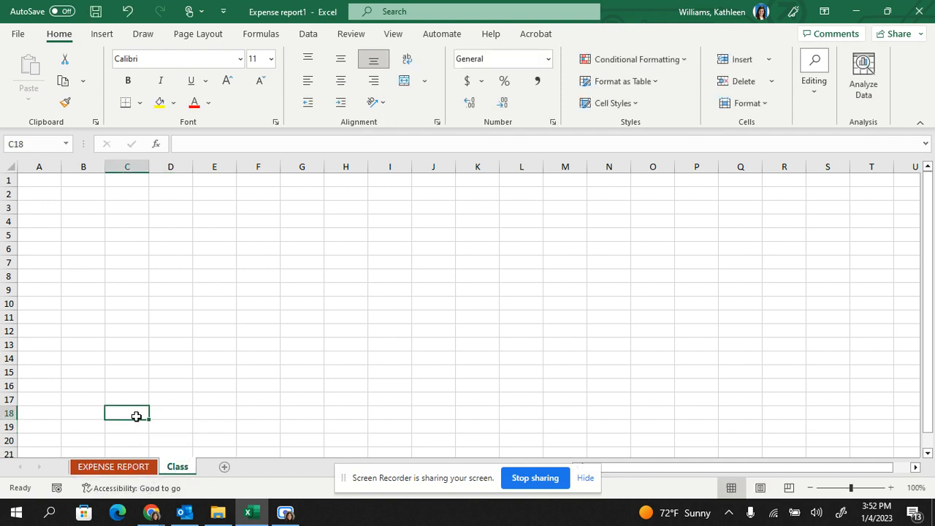
- Move the Class sheet before the EXPENSE REPORT sheet in the same workbook
mouse_move(181, 471)
mouse_down()
mouse_move(63, 466)
mouse_move(229, 472)
mouse_move(198, 471)
mouse_up()
right_click(190, 471)
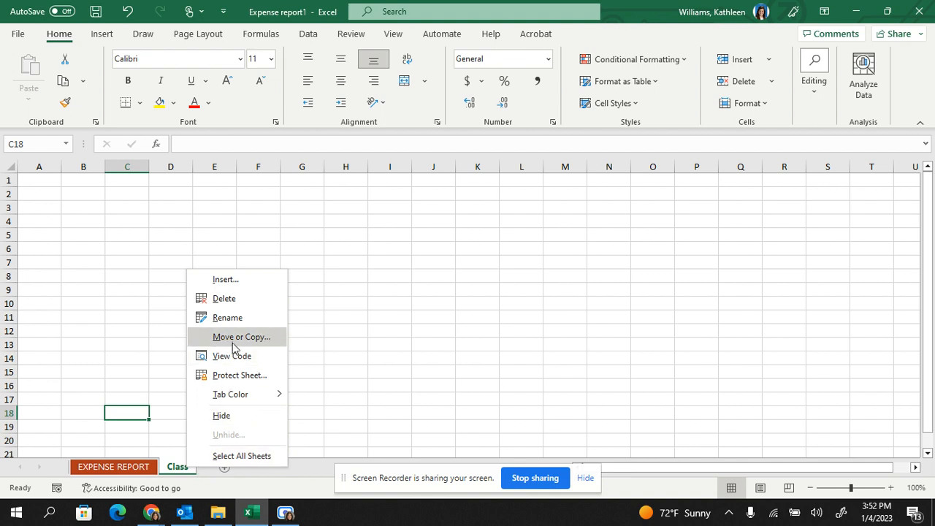
click(230, 336)
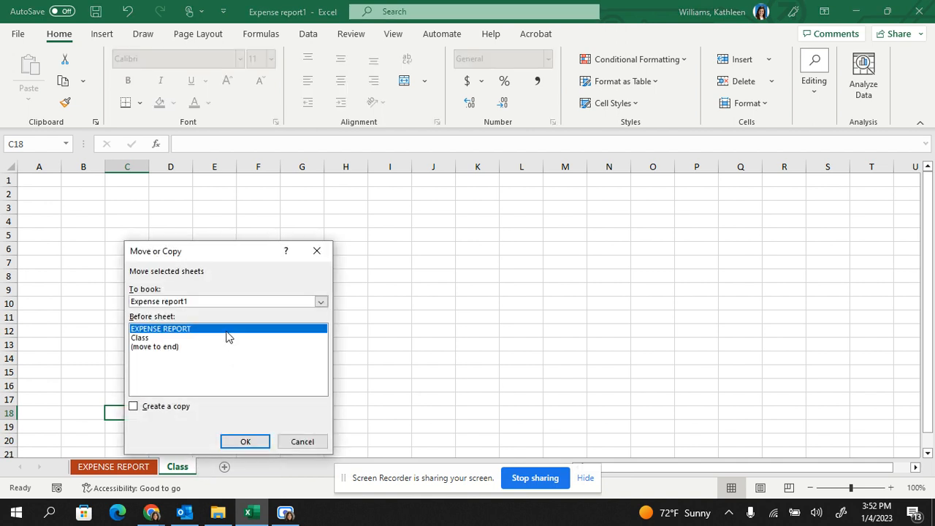
click(139, 339)
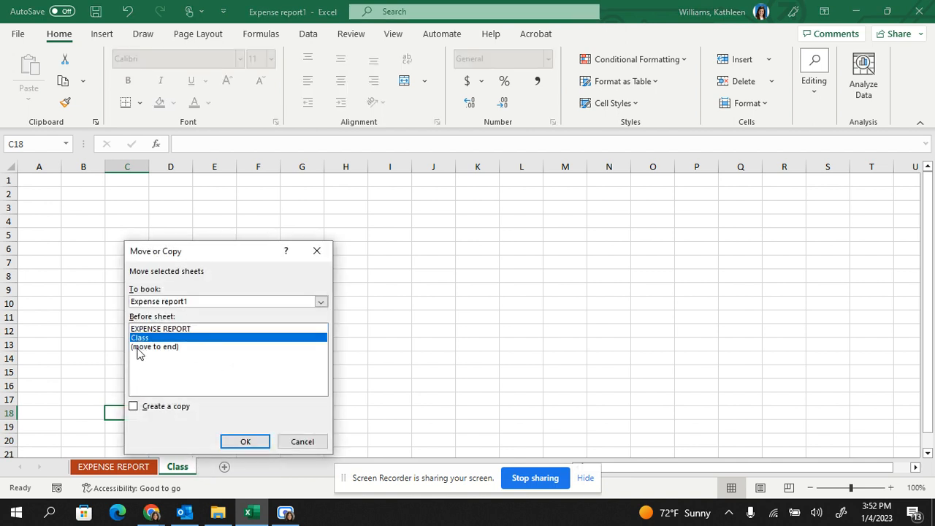
click(142, 346)
click(153, 328)
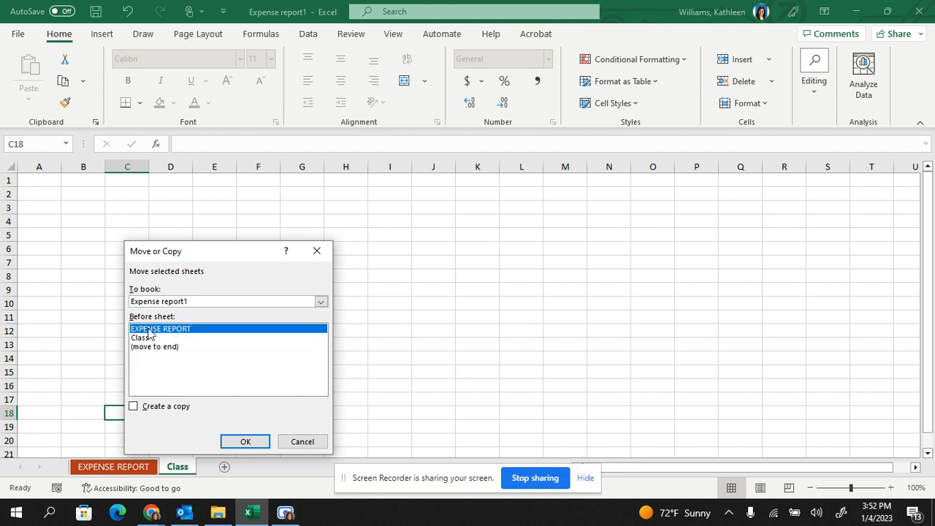
click(241, 442)
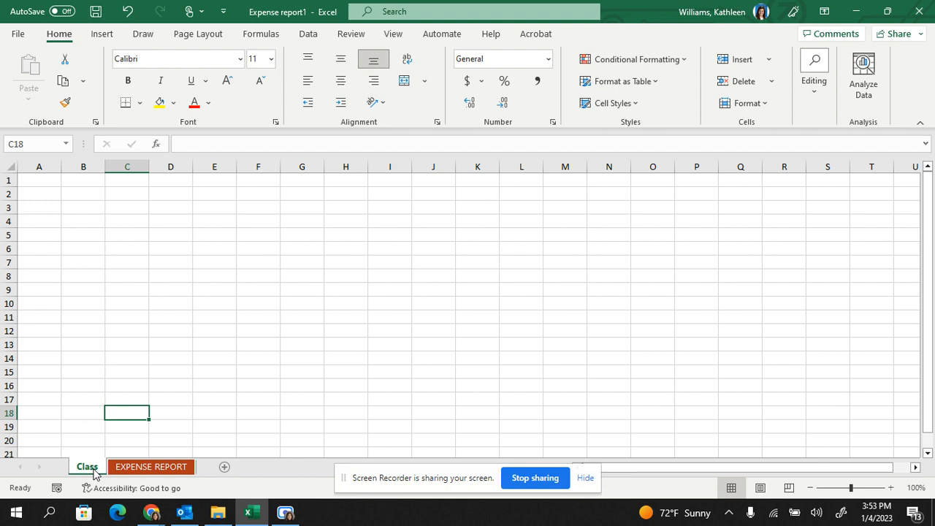
- Create a copy of the Class sheet before the original in the Expense report1 workbook, and display the copy
right_click(93, 473)
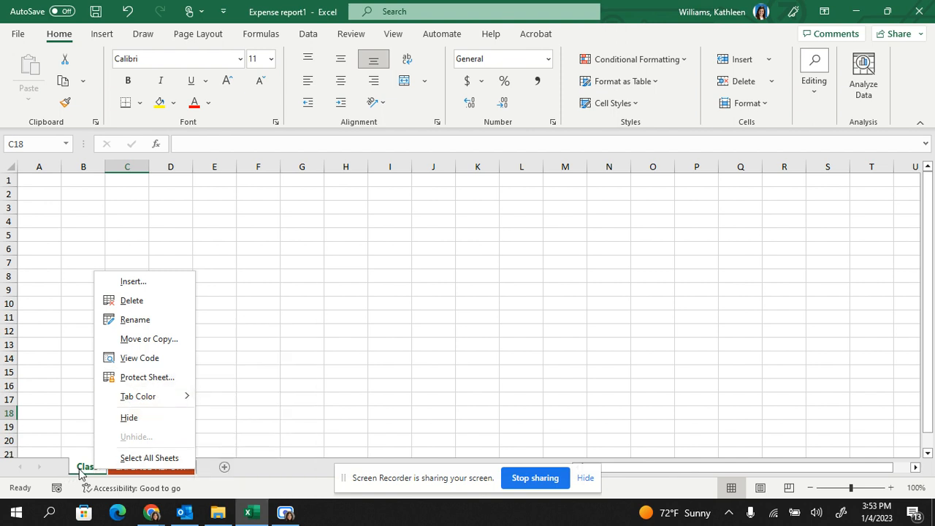
click(155, 339)
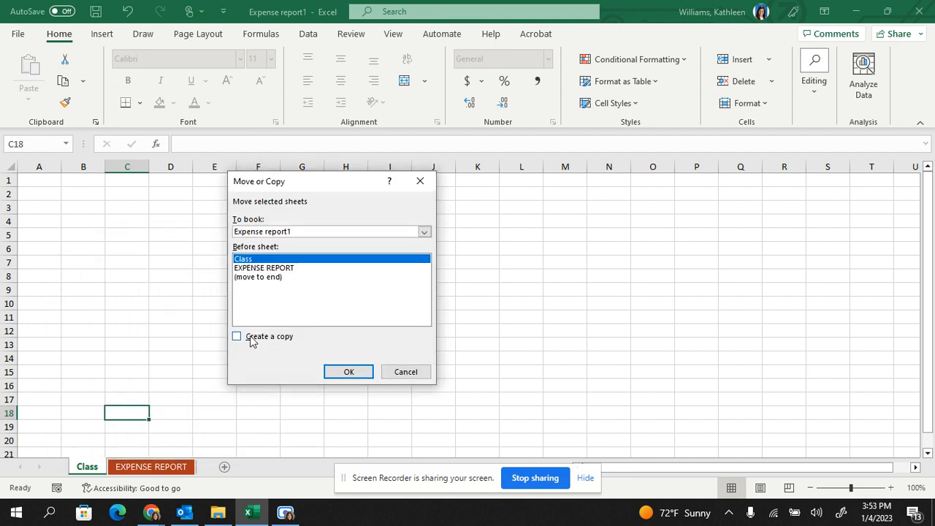
click(252, 337)
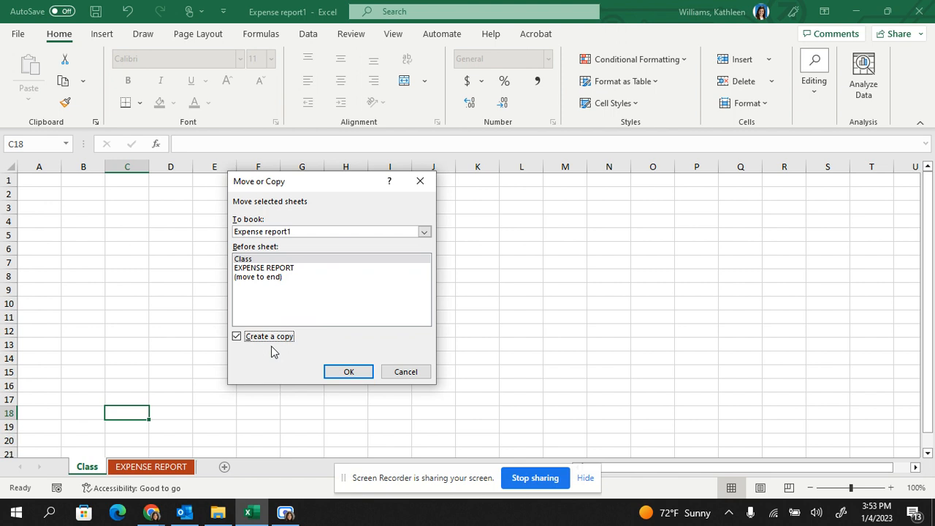
click(424, 232)
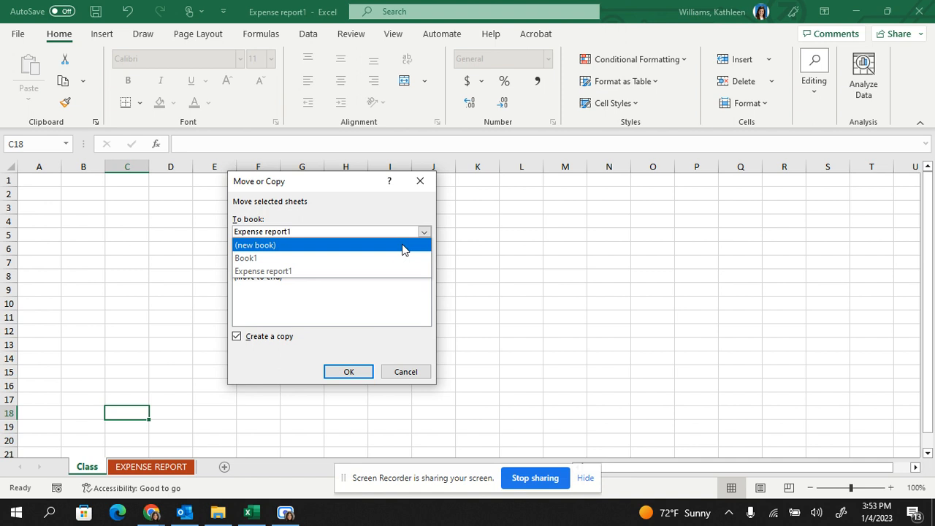
click(337, 317)
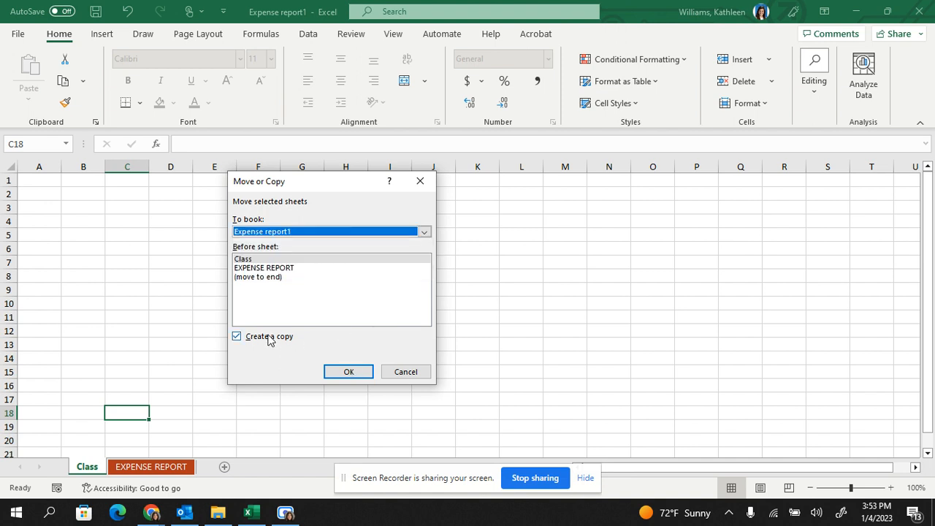
click(347, 372)
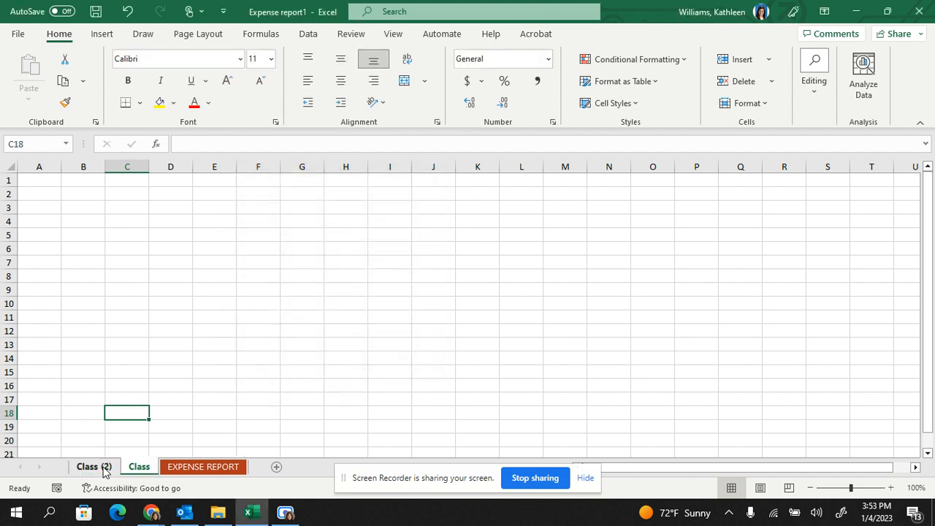
click(139, 470)
click(110, 466)
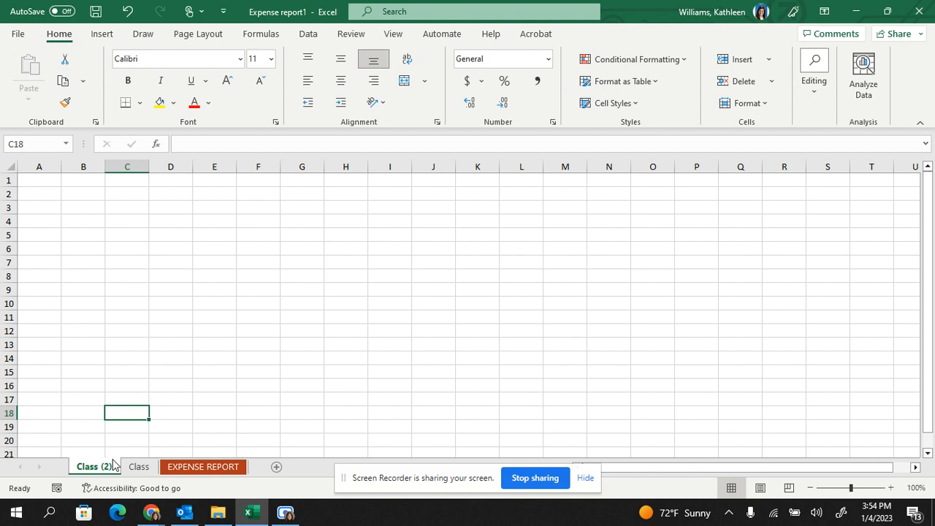
- View the file types available for saving the workbook, and return to the sheet without saving
click(16, 34)
click(66, 219)
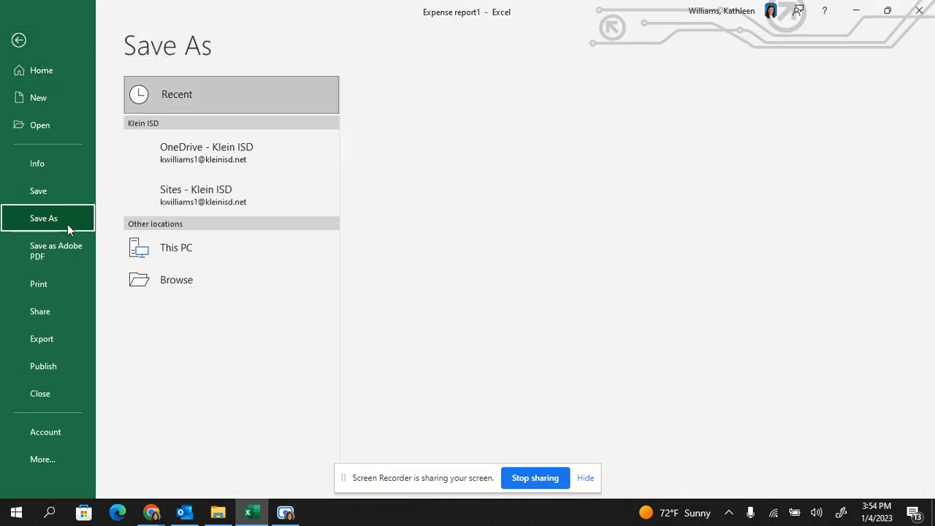
click(234, 311)
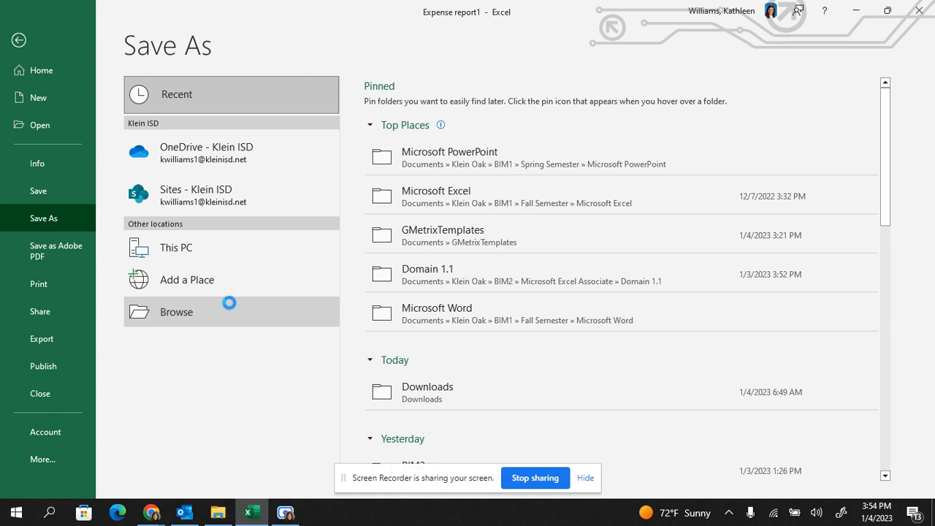
click(272, 251)
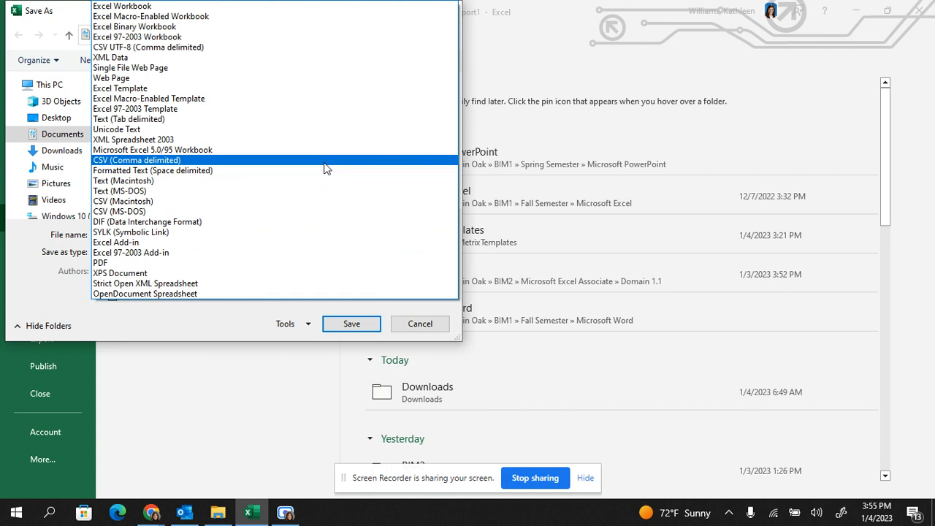
click(420, 325)
click(419, 326)
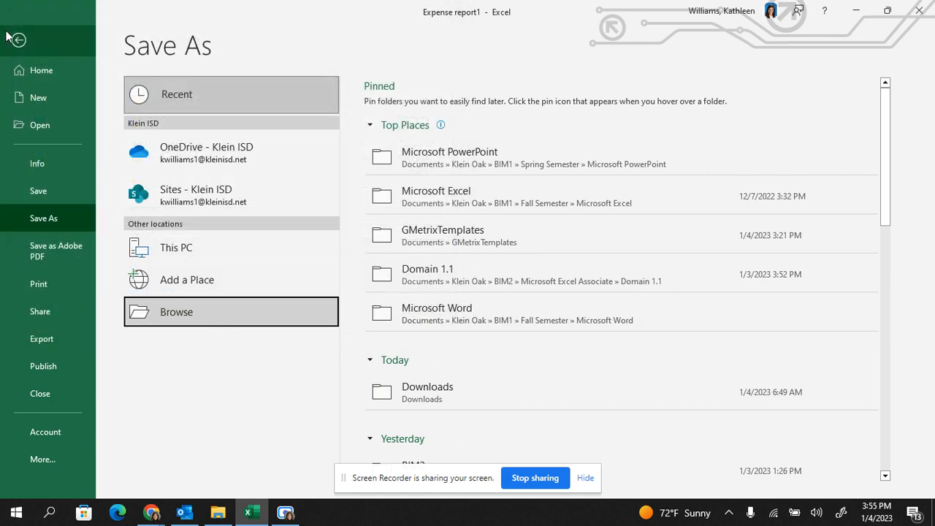
click(19, 40)
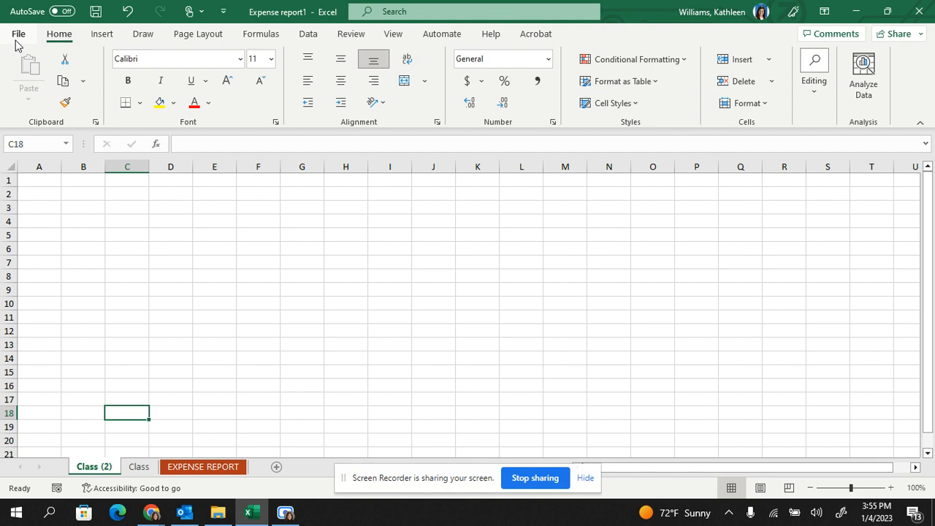
- Browse for a workbook to open in Documents > Klein Oak > BIM2 > Microsoft Excel Associate > Domain 1.1
click(21, 34)
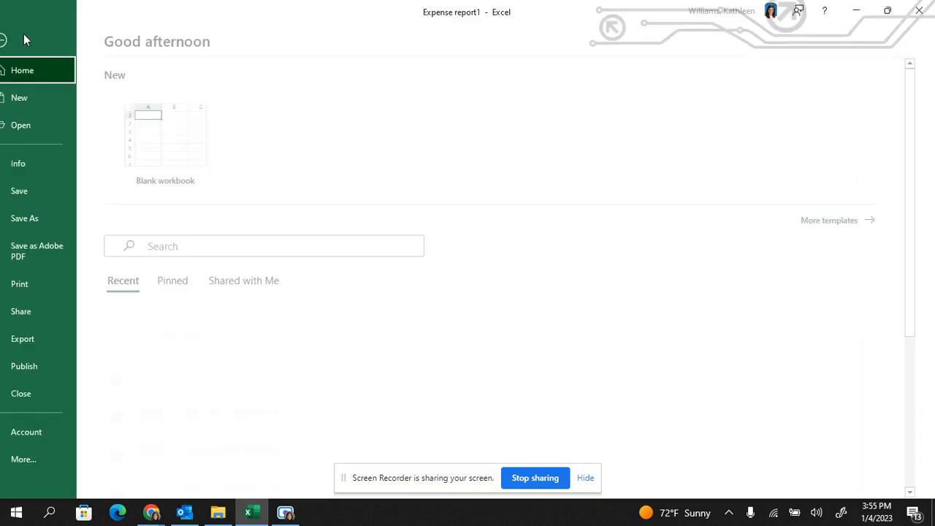
click(45, 122)
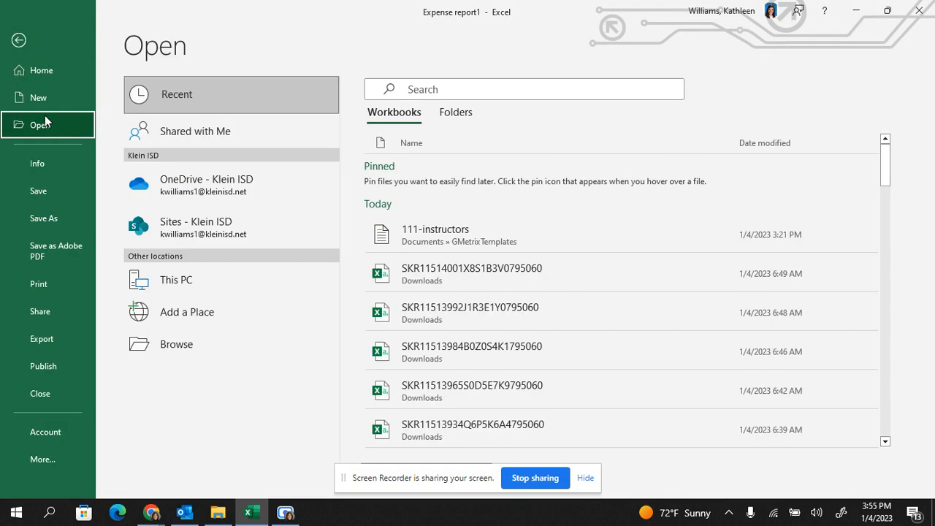
click(199, 344)
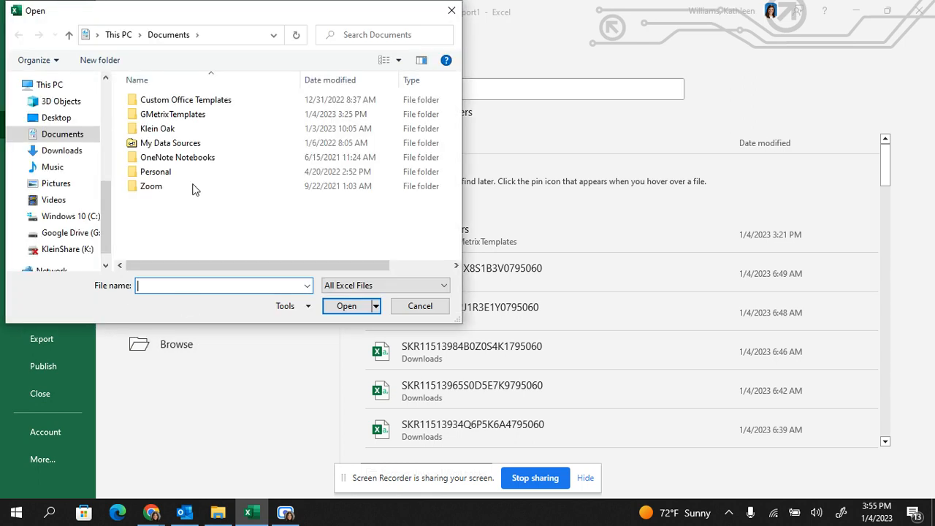
double_click(179, 129)
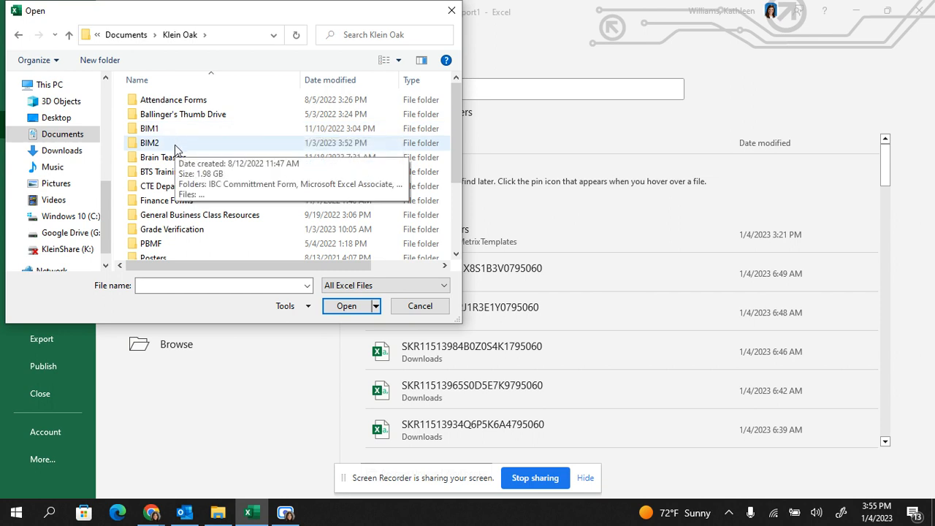
double_click(175, 145)
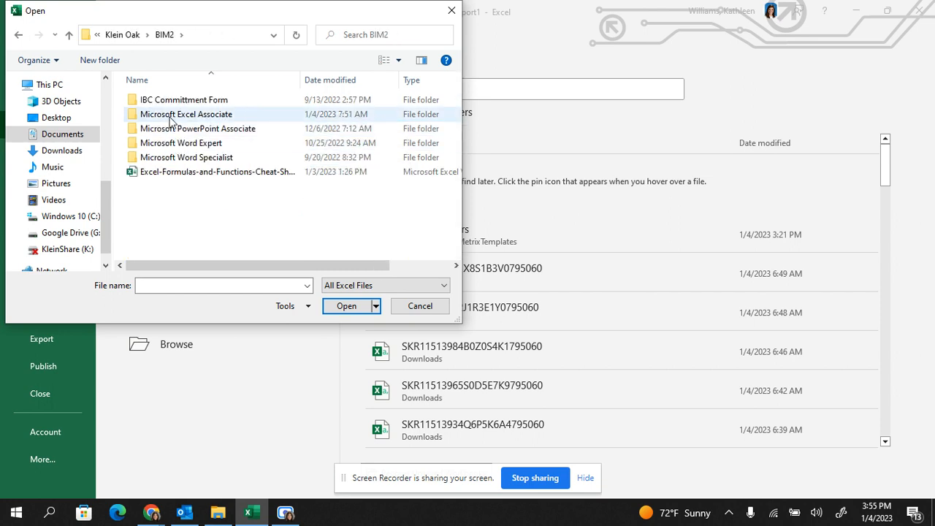
double_click(169, 116)
double_click(167, 107)
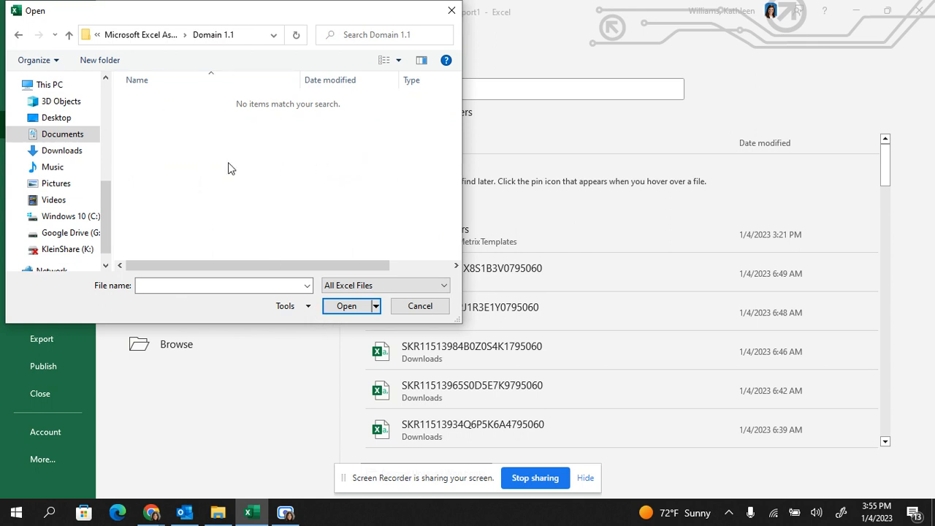
- Filter the files to open by Text Files, and switch the filter to All Files
click(335, 288)
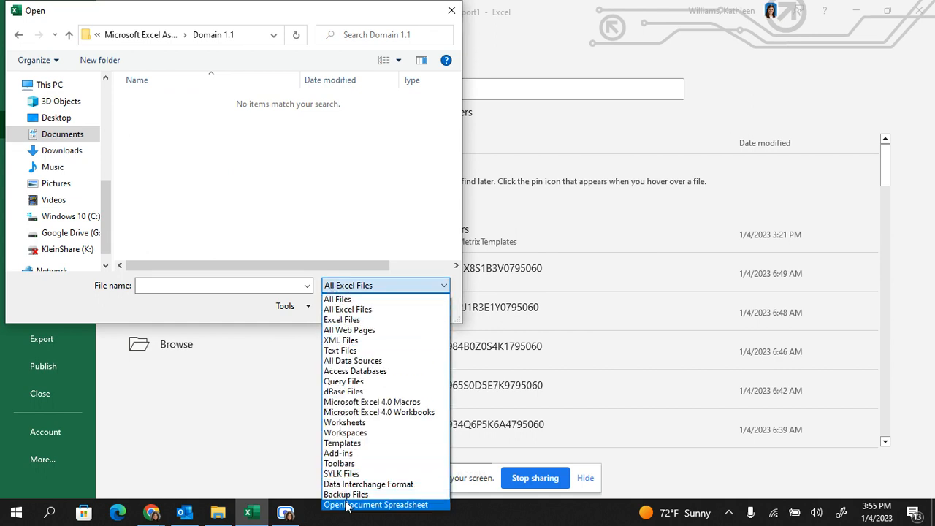
click(335, 350)
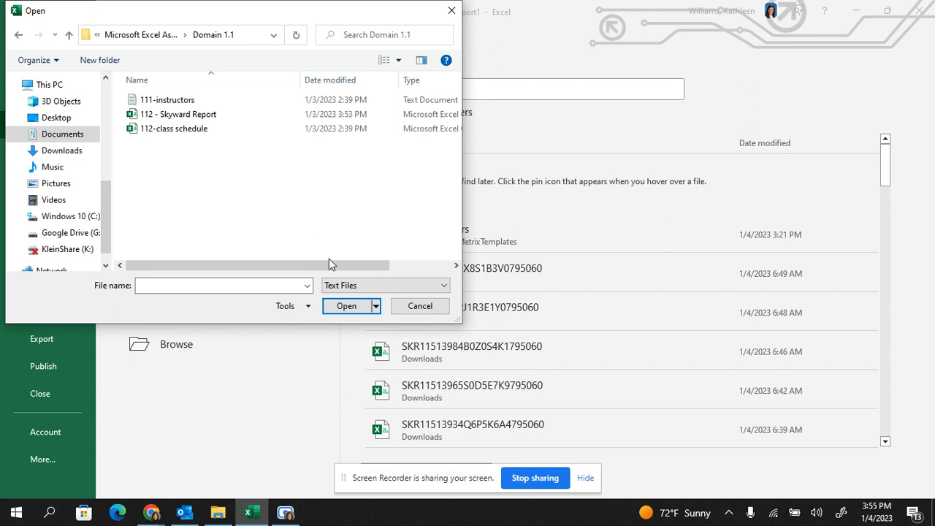
click(350, 285)
scroll(343, 307, up, 2)
click(337, 299)
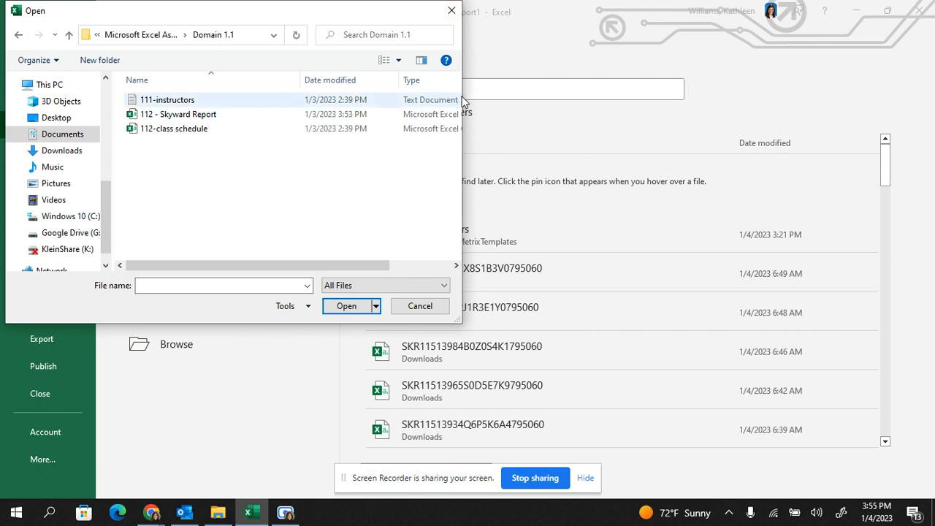
- Widen the Open dialog and its Type column, and open the 111-instructors text file
drag(465, 133, 687, 132)
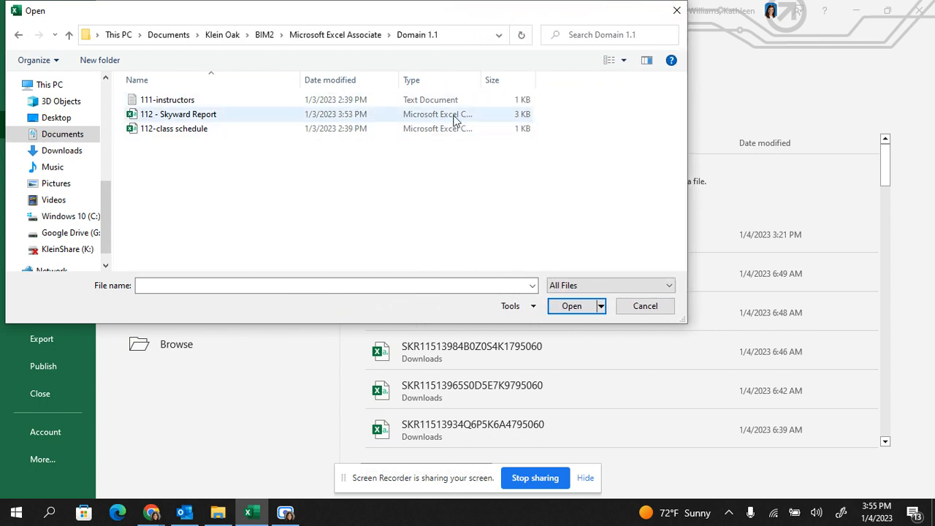
drag(486, 79, 592, 86)
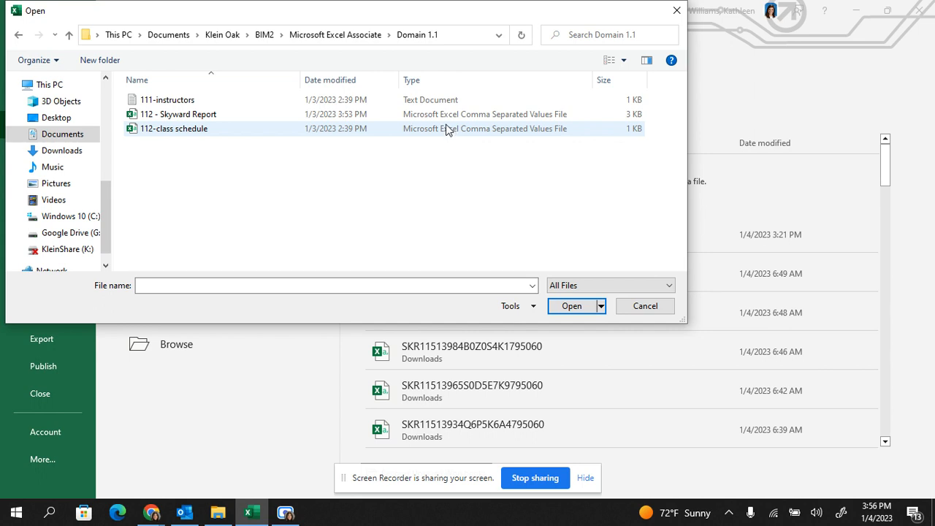
click(436, 98)
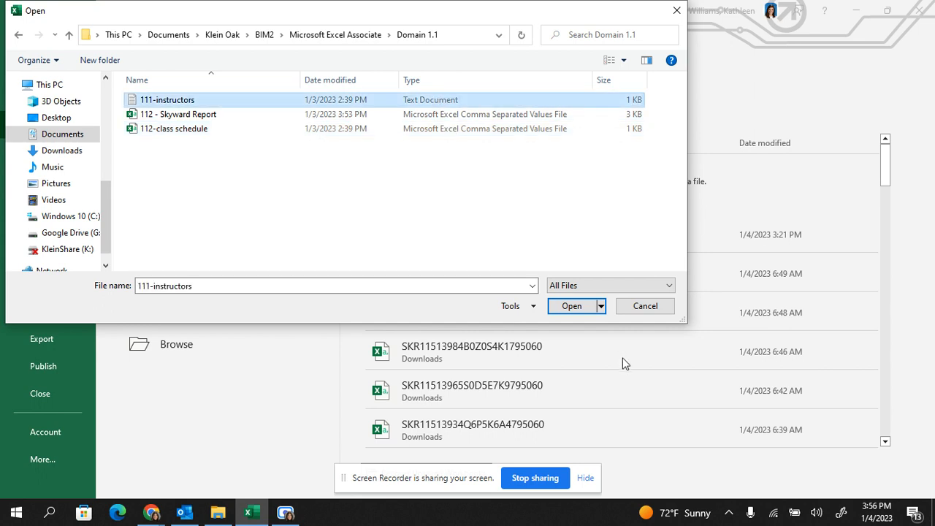
click(583, 310)
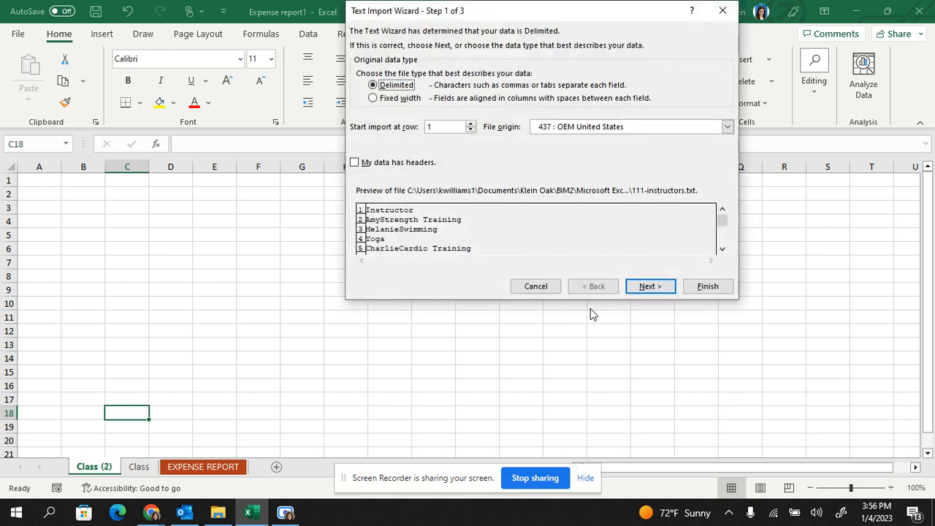
- Mark the delimited data as having headers in the Text Import Wizard, and proceed to the delimiter settings
drag(465, 9, 280, 130)
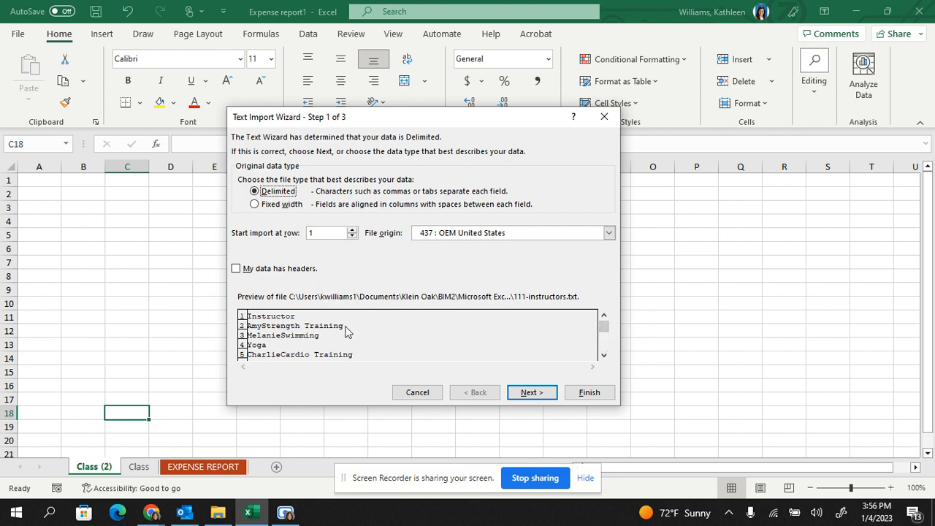
click(236, 269)
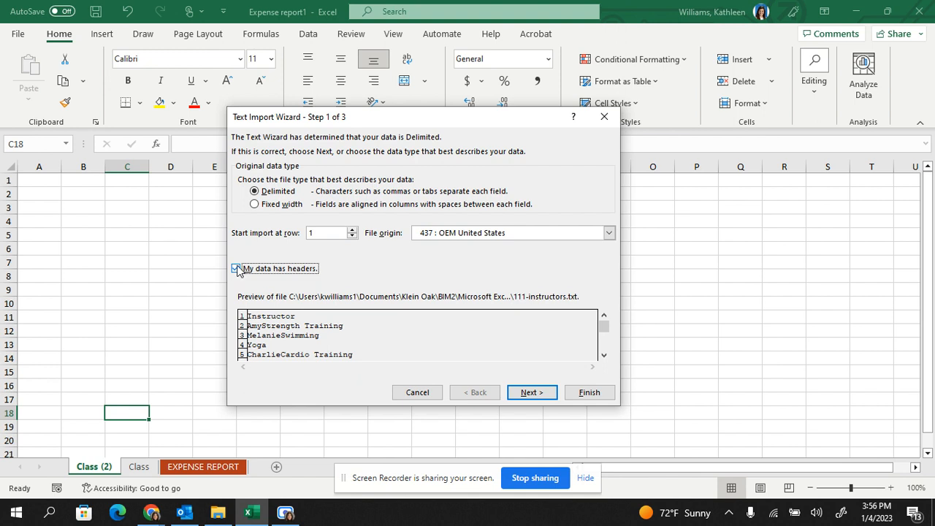
click(237, 268)
click(237, 268)
click(533, 392)
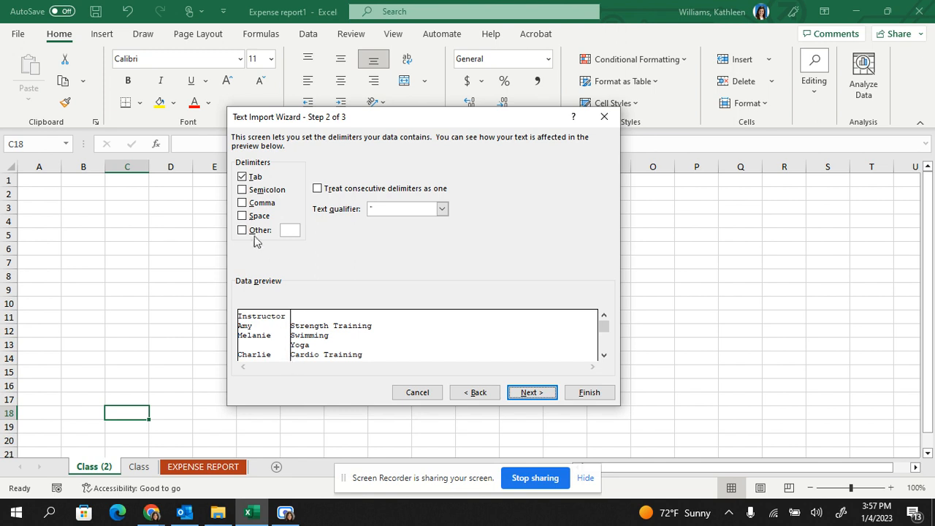
- Try the semicolon, comma and space delimiters on the data preview, and restore Tab as the only delimiter
click(243, 178)
click(242, 190)
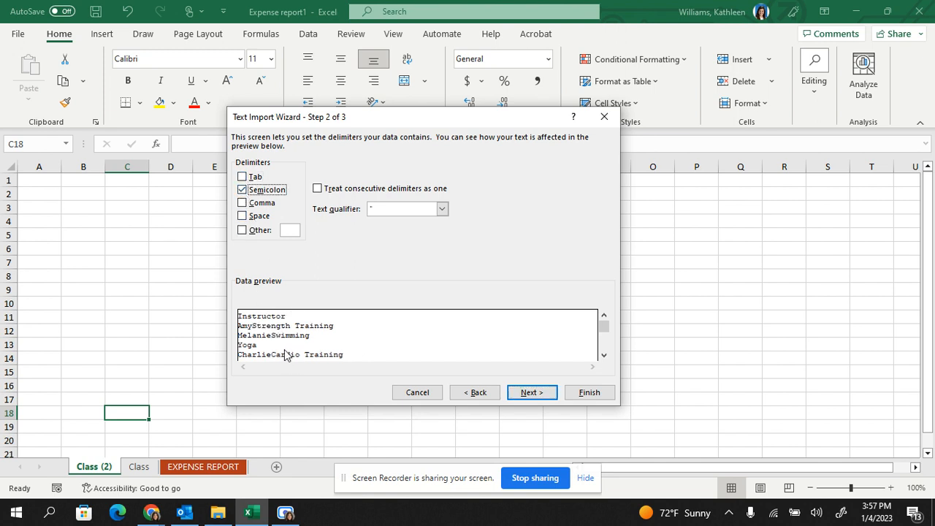
click(243, 190)
click(243, 177)
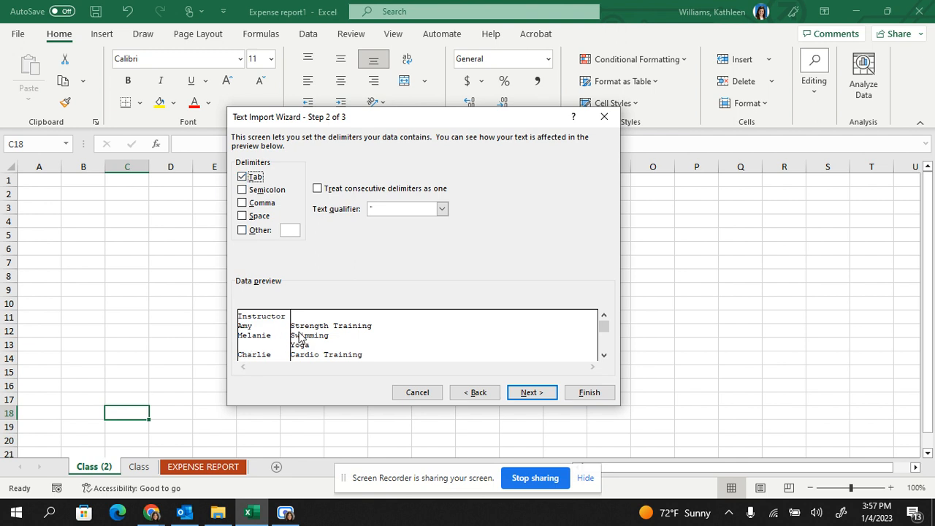
click(242, 177)
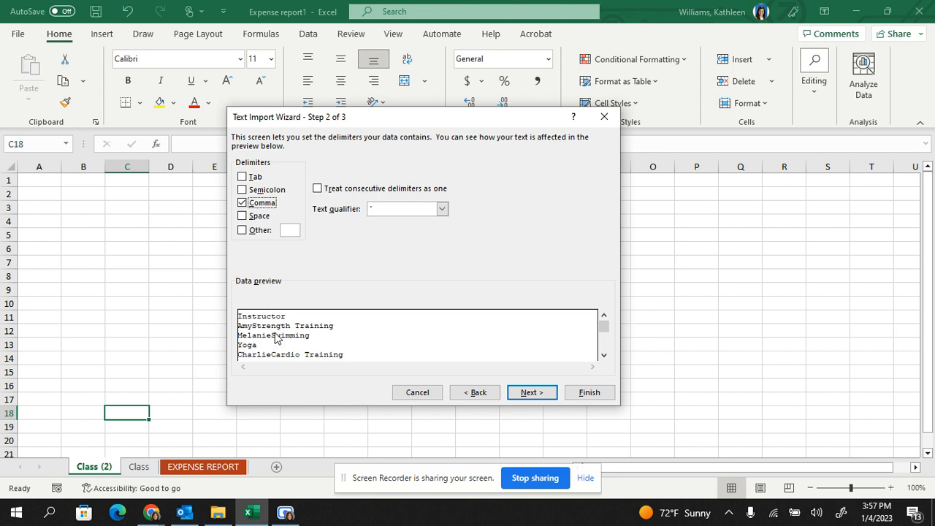
click(242, 203)
click(242, 190)
click(242, 178)
click(242, 187)
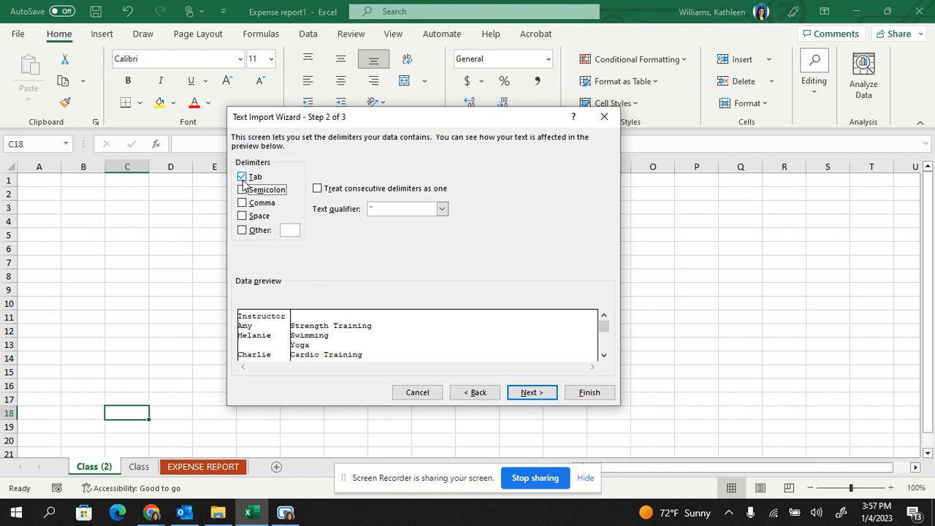
click(242, 177)
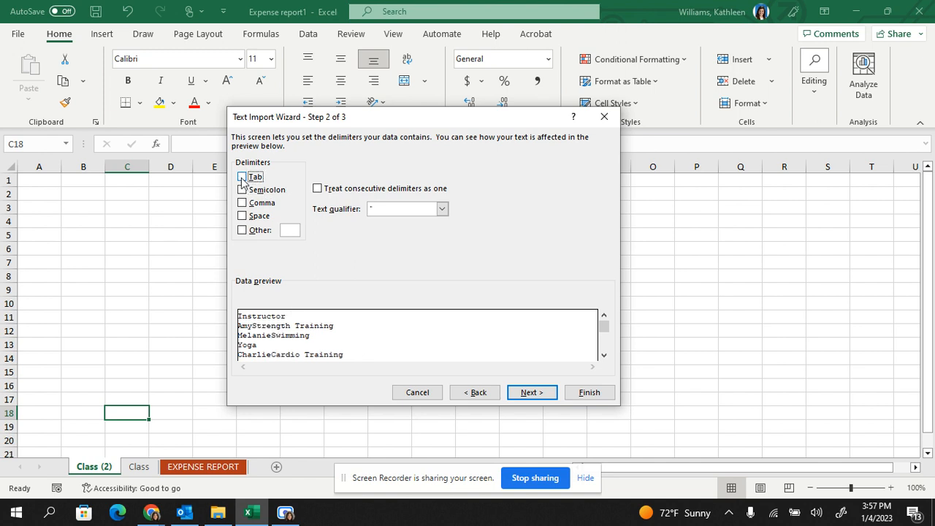
click(242, 216)
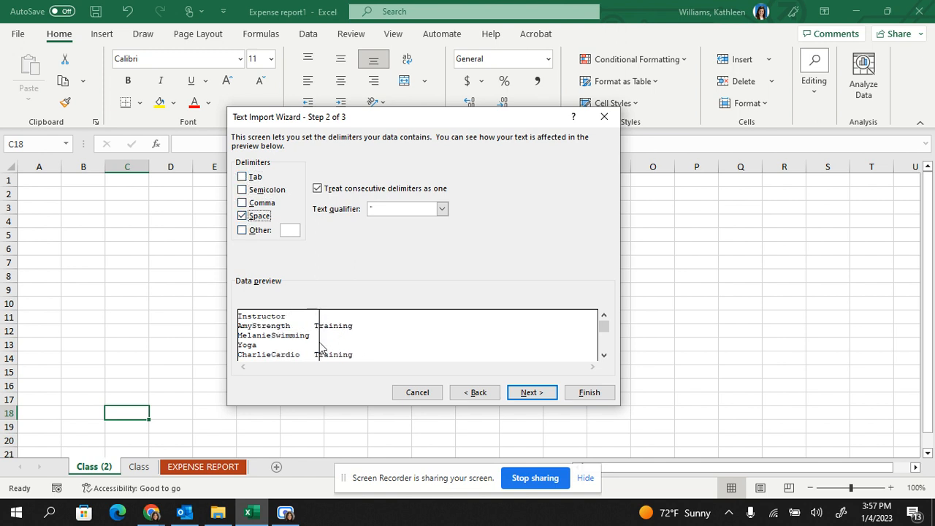
click(242, 216)
click(242, 177)
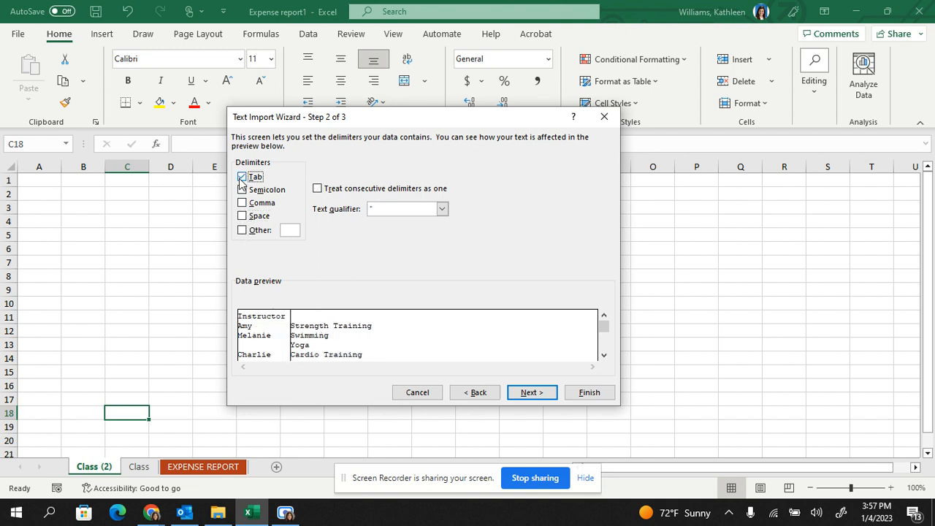
- Finish importing the tab-delimited text with the General format for its columns
click(513, 392)
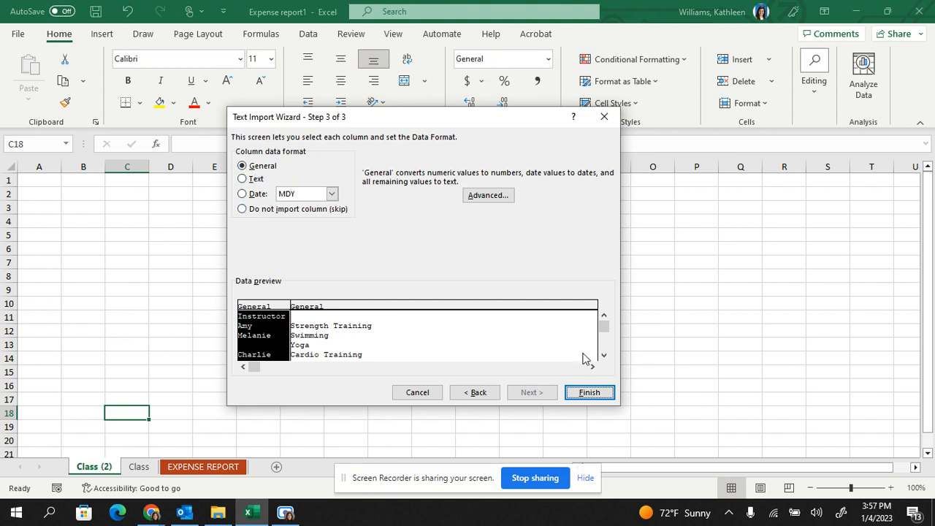
click(604, 356)
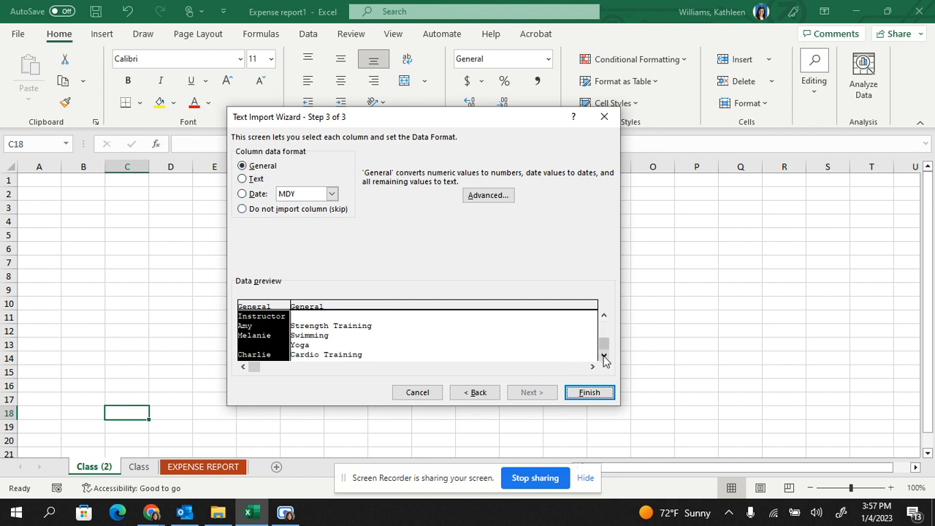
click(576, 393)
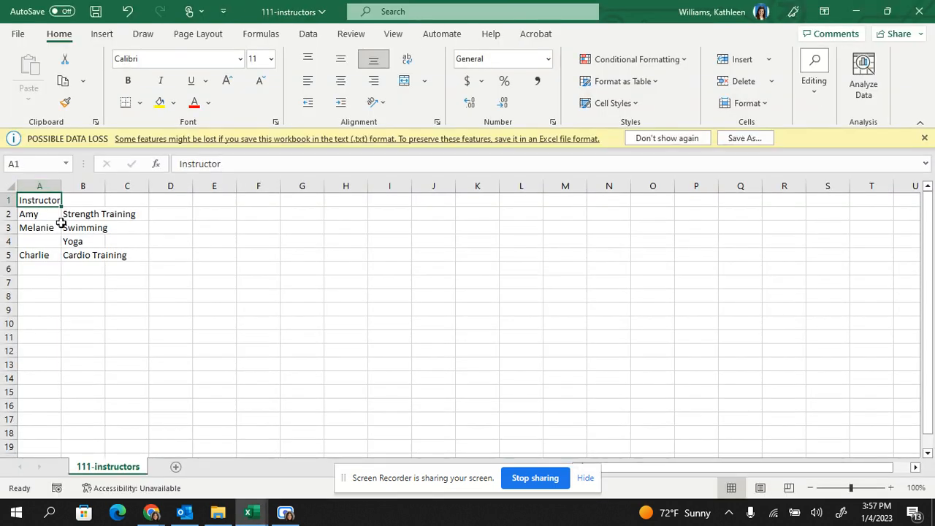
- Examine how the imported instructor names and class names are split across columns A and B
click(59, 215)
click(71, 264)
click(50, 214)
click(88, 213)
click(49, 212)
click(88, 231)
click(79, 242)
click(54, 255)
click(45, 200)
- Display the Expense report1 workbook, and return to the 111-instructors workbook
click(249, 512)
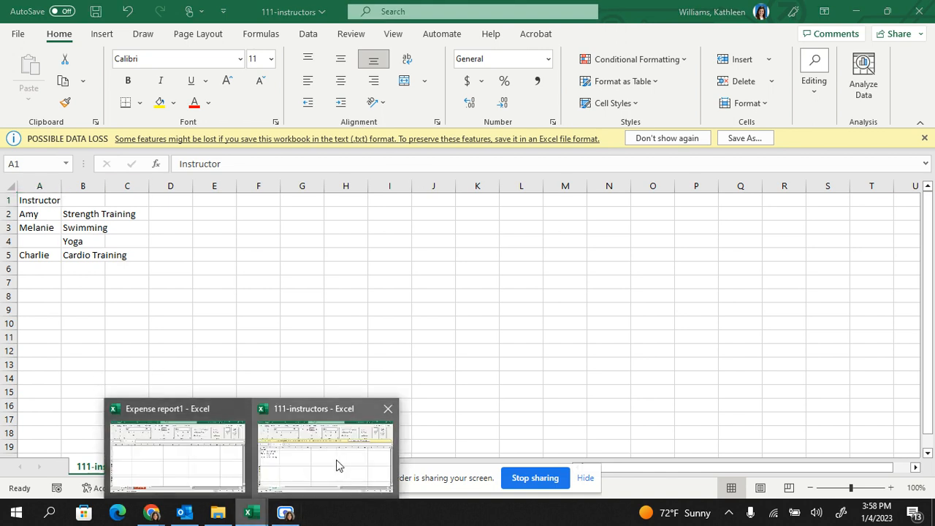
click(171, 467)
click(248, 516)
click(322, 447)
- Copy the 111-instructors worksheet into the Expense report1 workbook, placing the copy at the end
right_click(106, 472)
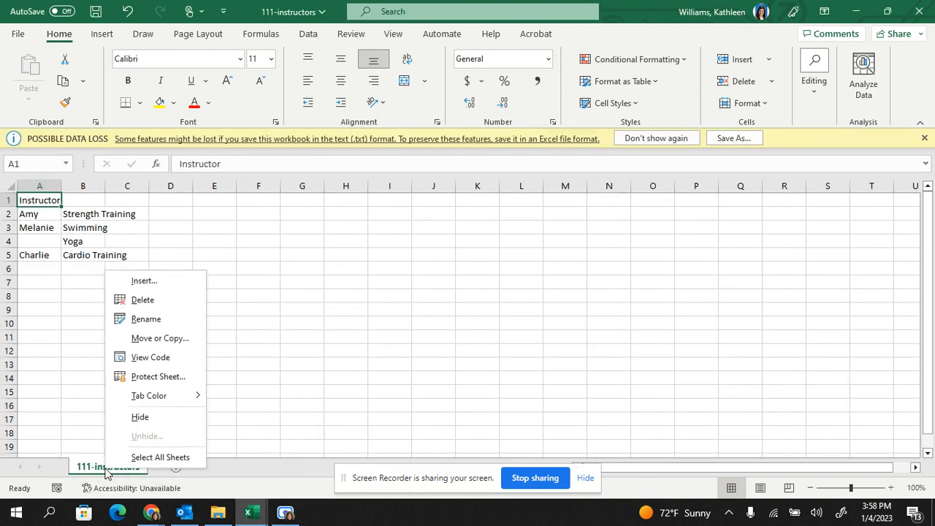
click(150, 339)
click(84, 409)
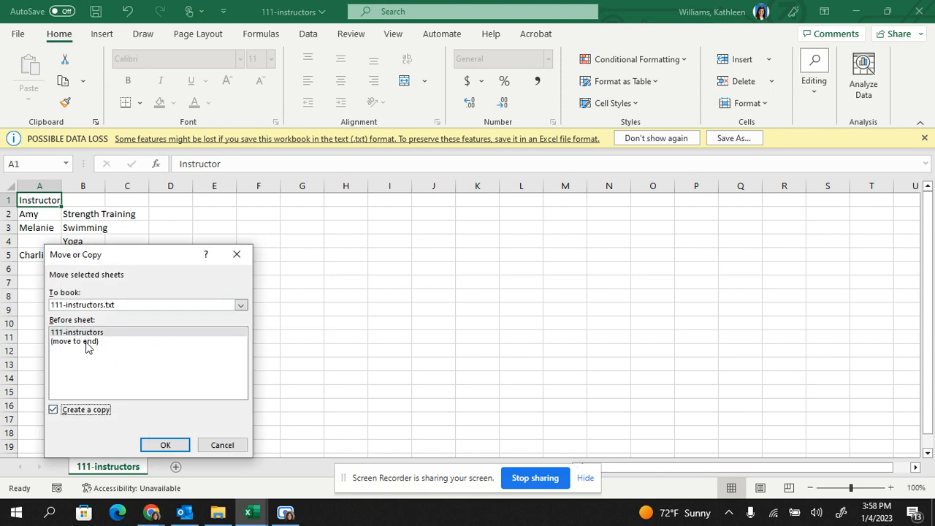
click(86, 305)
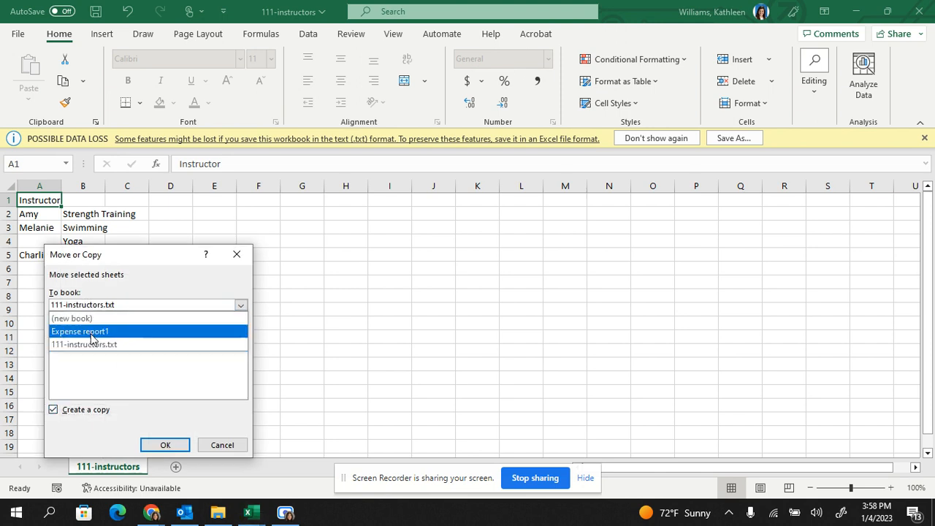
click(92, 332)
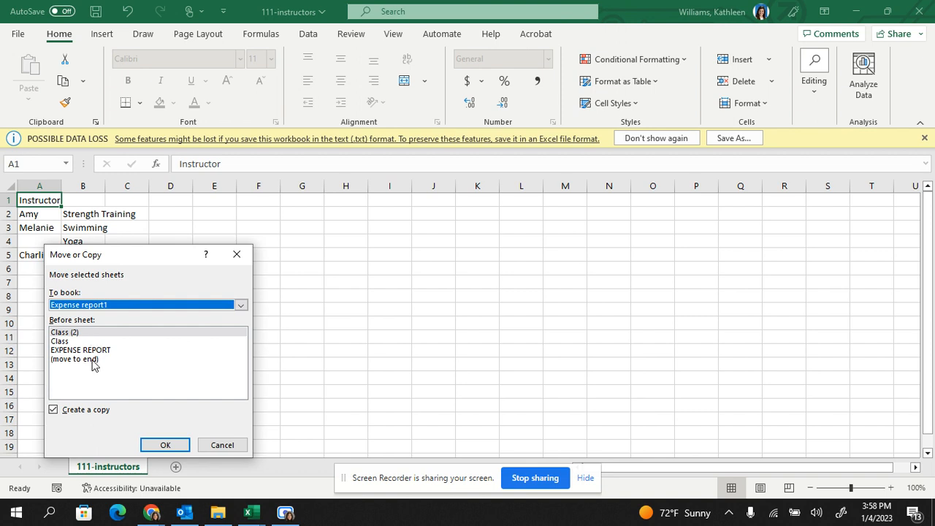
click(92, 359)
click(165, 445)
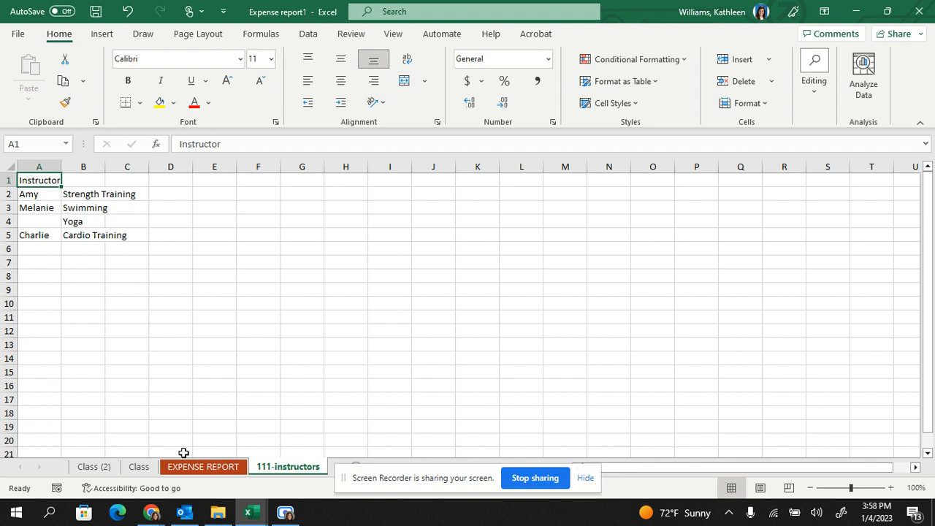
- Make the Class worksheet active and bring up the data import commands
click(189, 398)
click(140, 467)
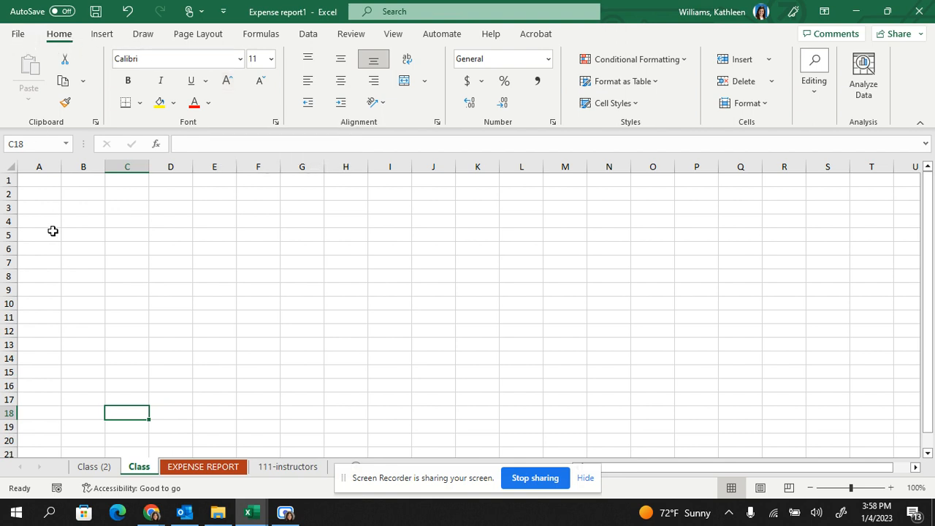
click(308, 33)
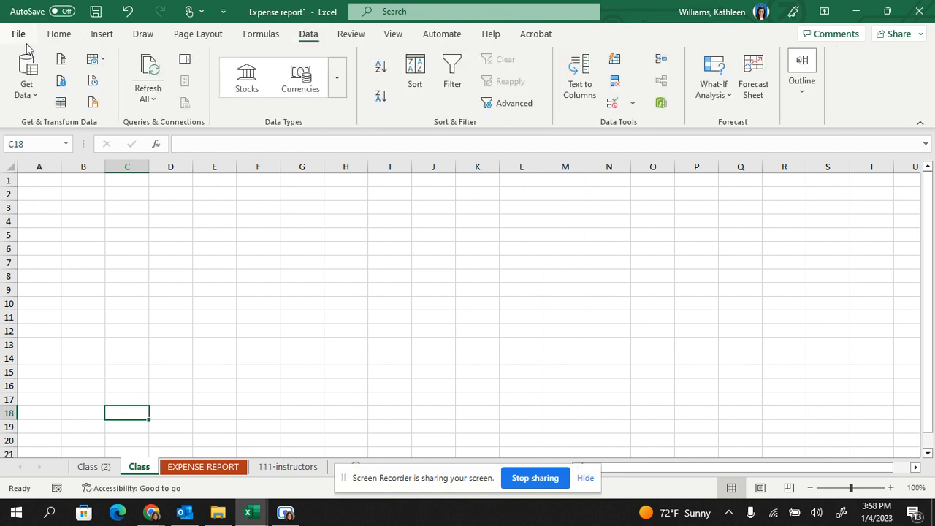
click(33, 92)
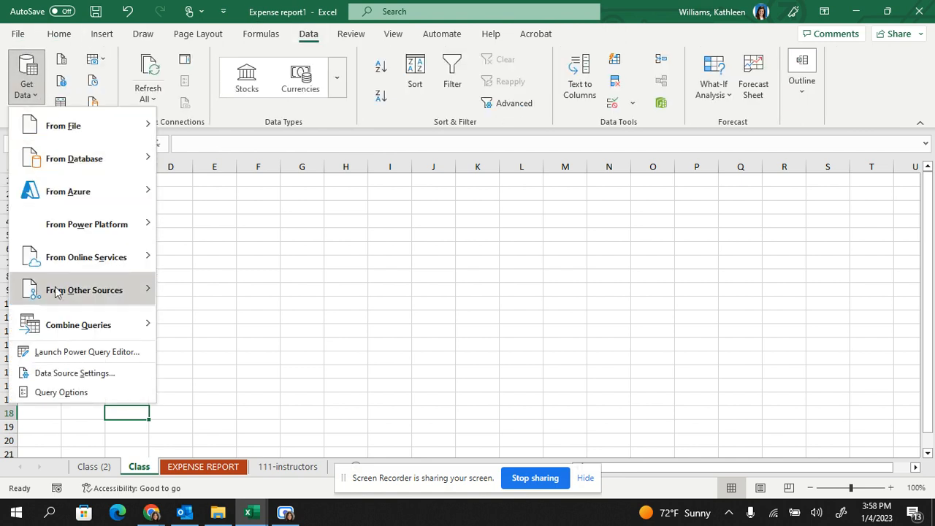
click(63, 57)
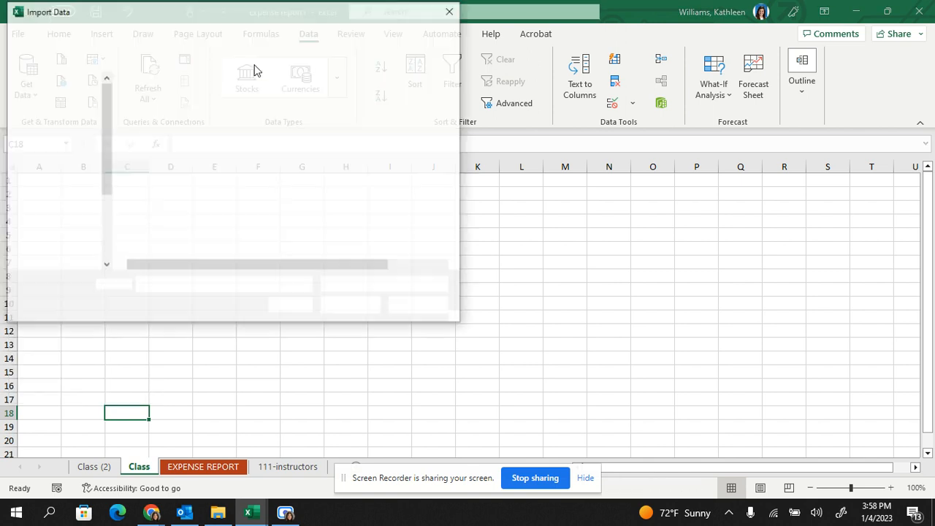
click(456, 11)
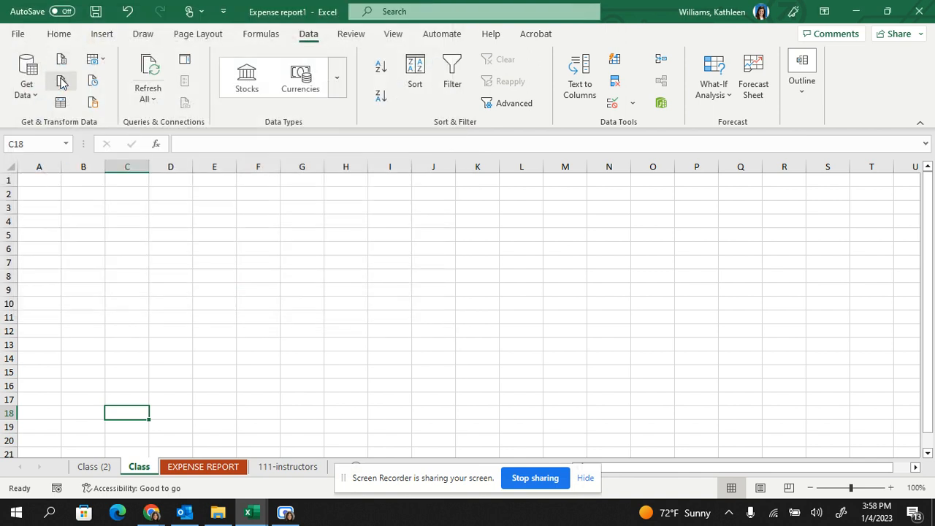
- Import the 112 - Skyward Report text/CSV file from the Domain 1.1 folder and load it with the Comma delimiter
click(28, 80)
mouse_move(50, 128)
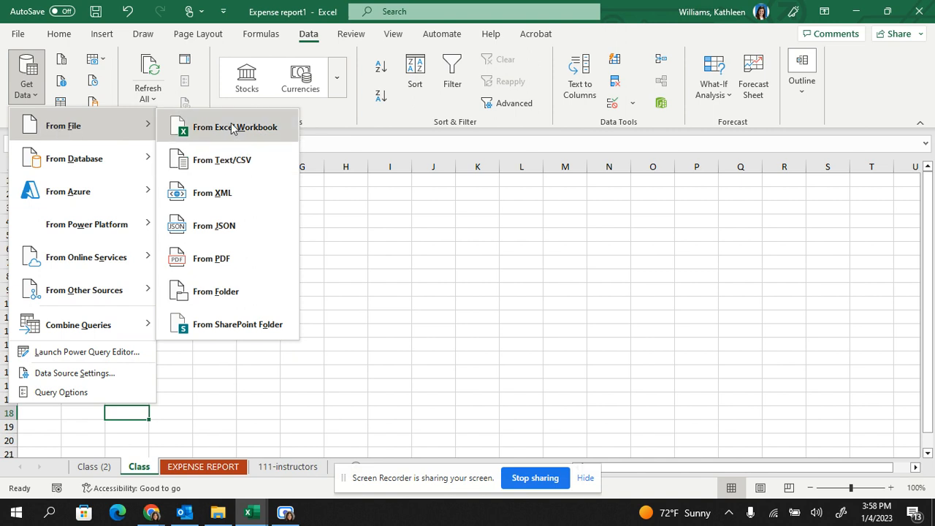
click(238, 162)
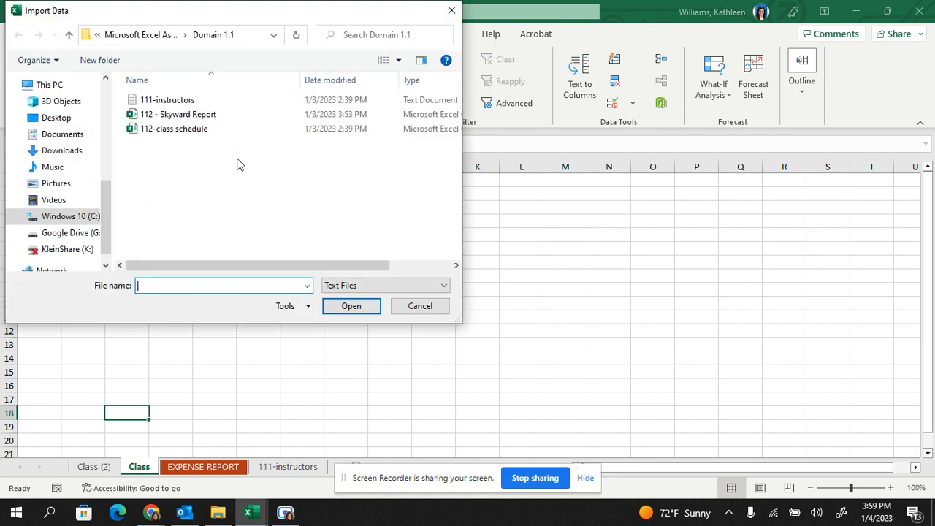
click(219, 114)
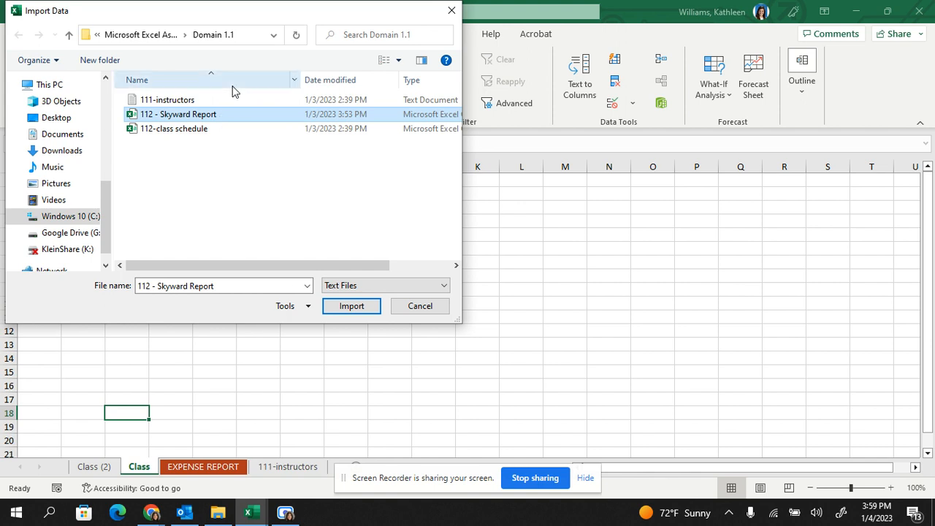
click(357, 306)
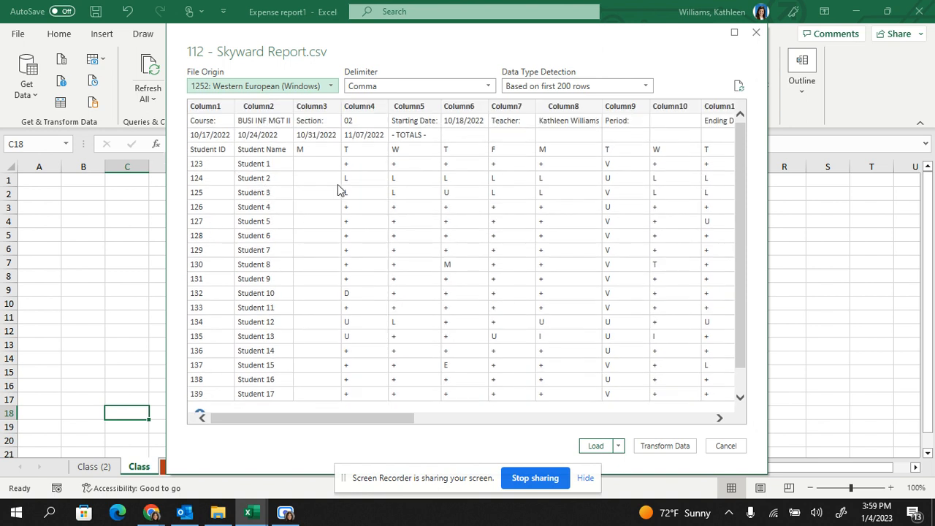
drag(407, 421, 507, 429)
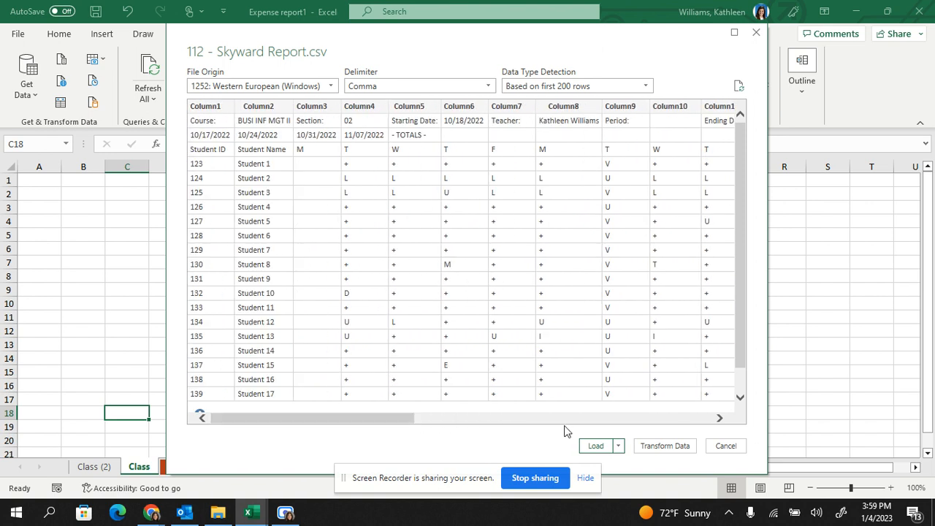
click(596, 445)
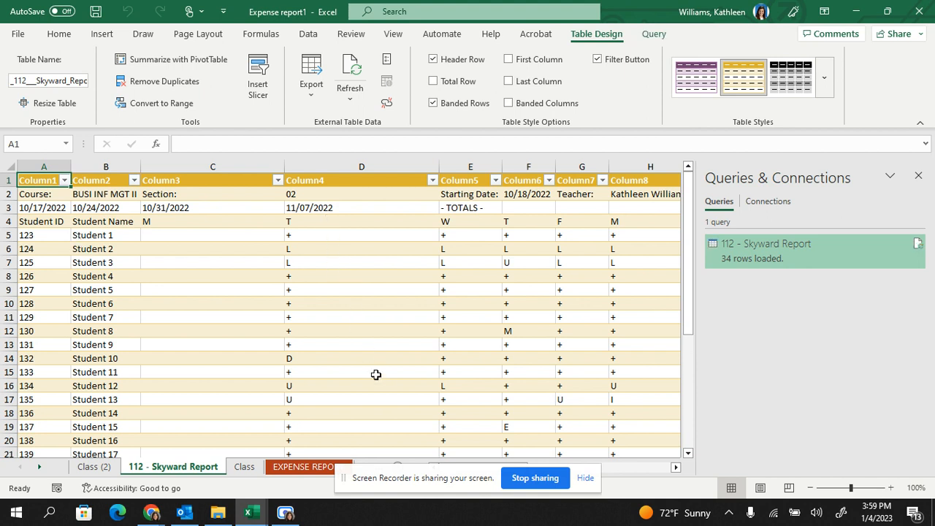
- Examine the imported Skyward Report table across its columns and the attendance code legend in C28:D34
click(513, 192)
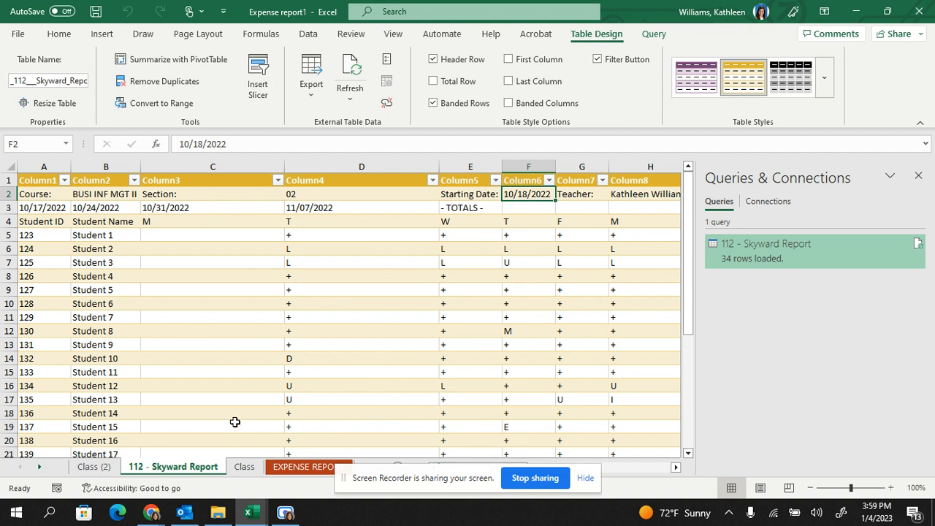
click(675, 467)
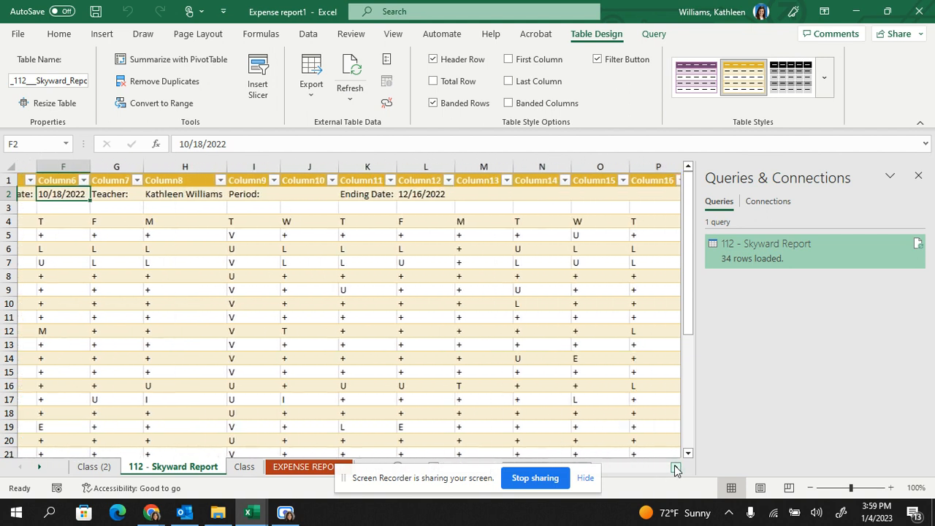
drag(634, 468, 373, 486)
scroll(290, 346, down, 8)
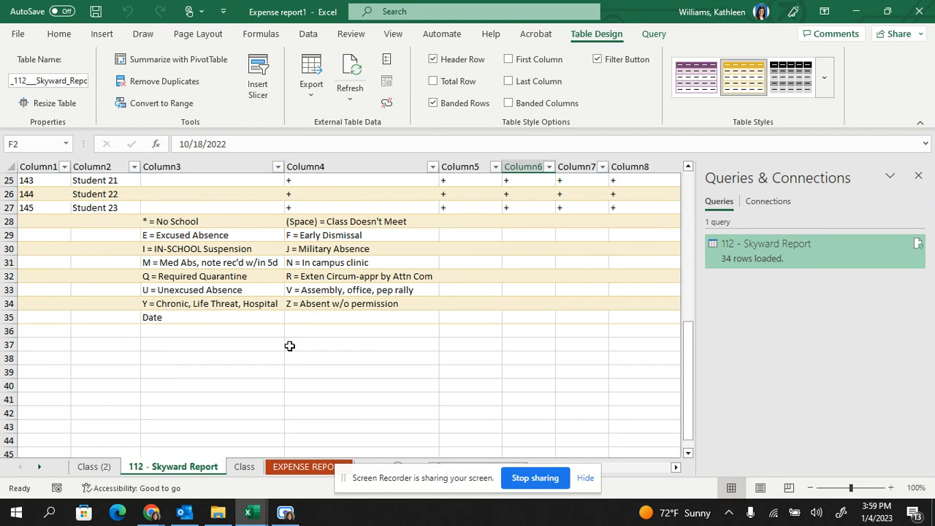
drag(182, 227, 329, 302)
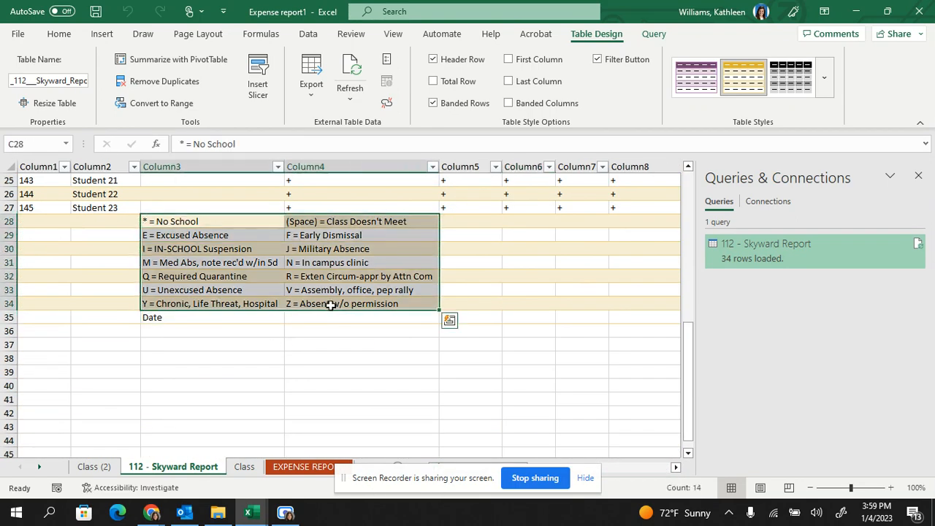
scroll(328, 302, up, 8)
click(328, 302)
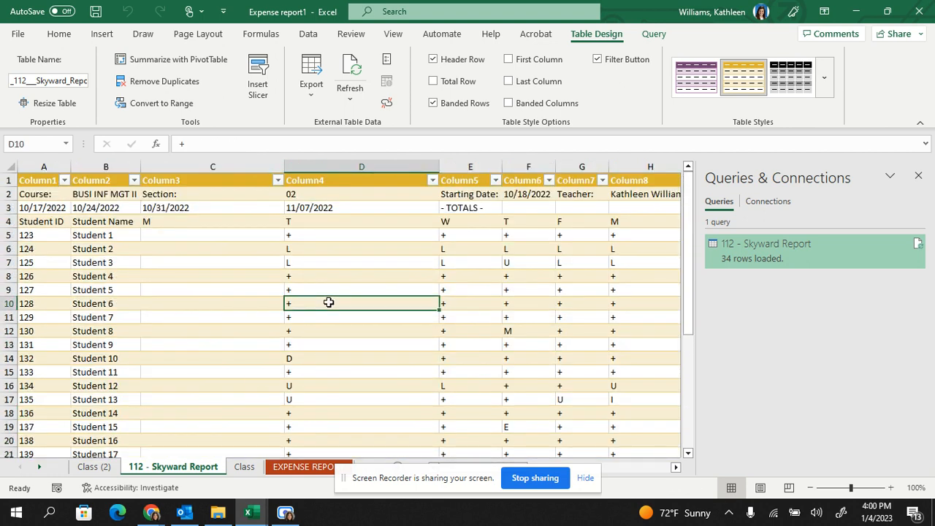